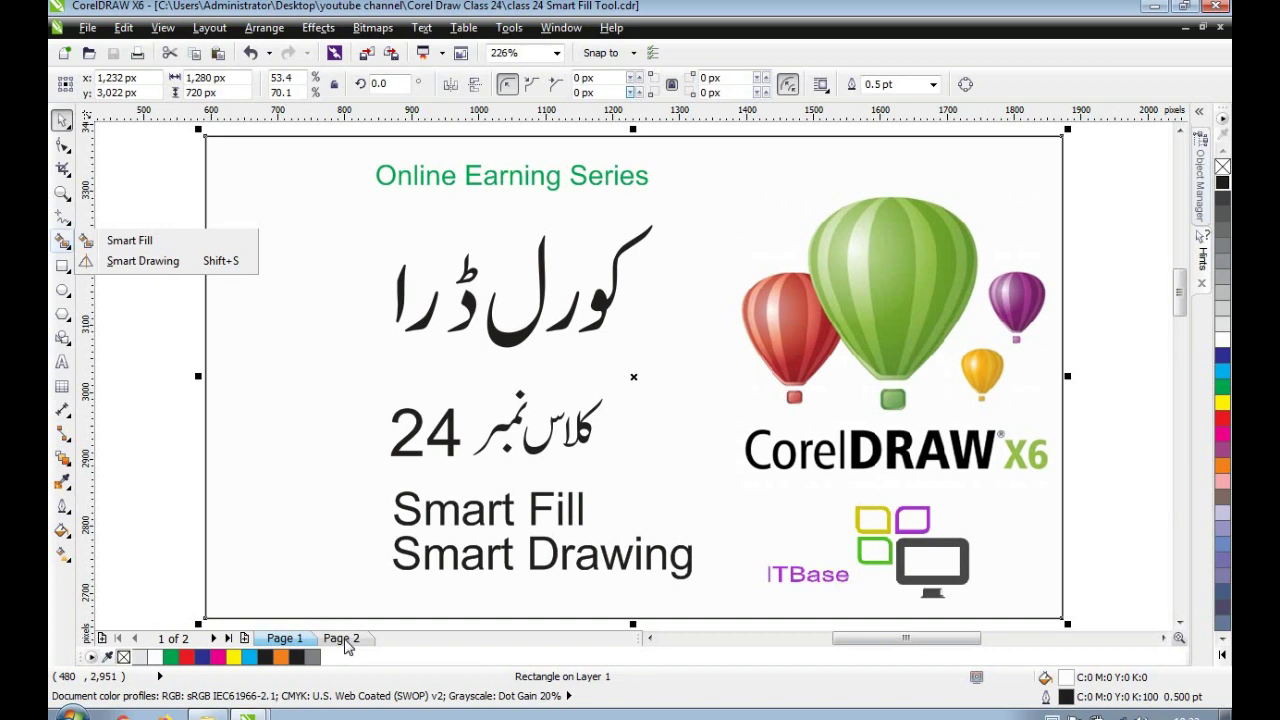
Step: Go to Page 2 and delete the two overlapping rectangles on it
{"action": "left_click", "coordinate": [345, 642]}
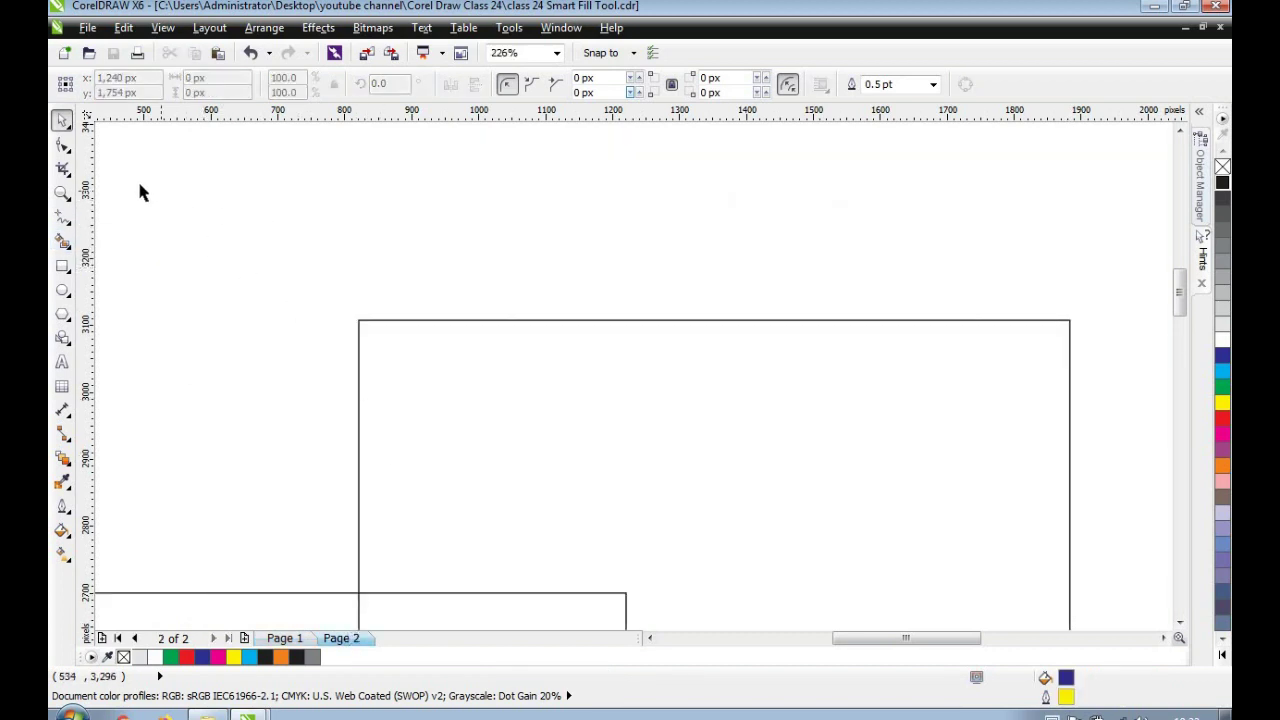
{"action": "left_click", "coordinate": [63, 194]}
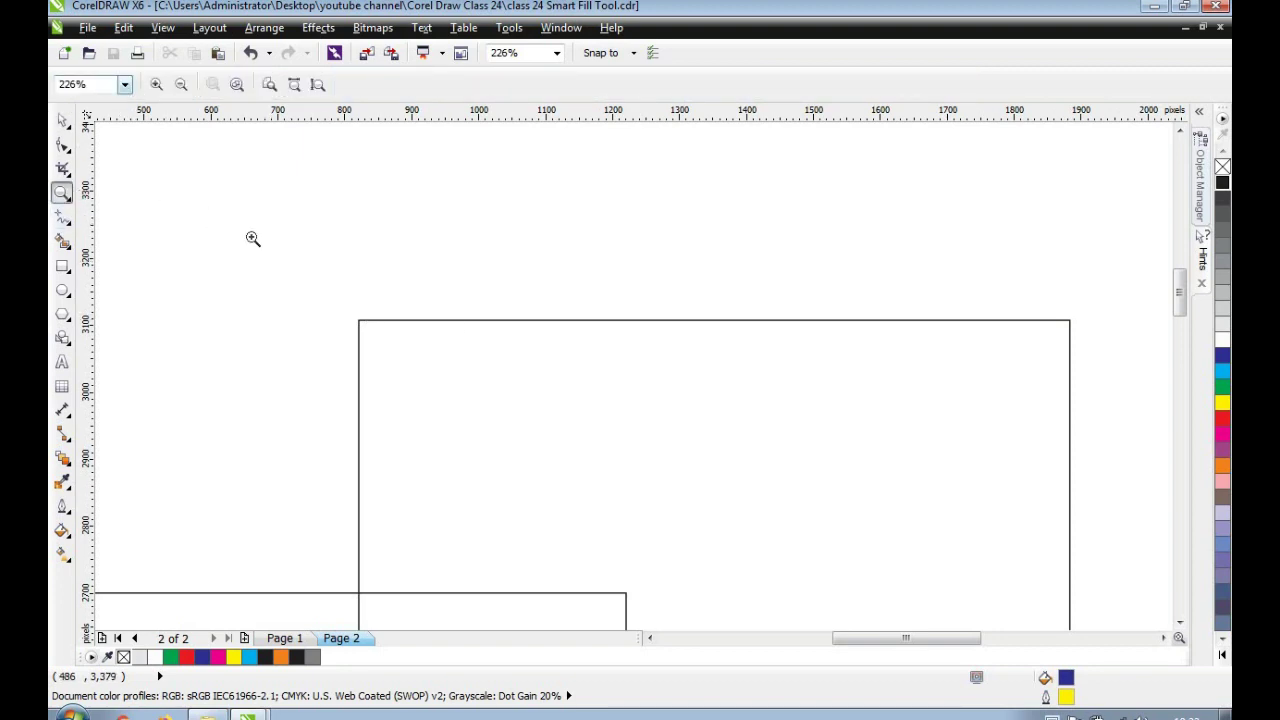
{"action": "scroll", "coordinate": [483, 374], "scroll_direction": "down", "scroll_amount": 3}
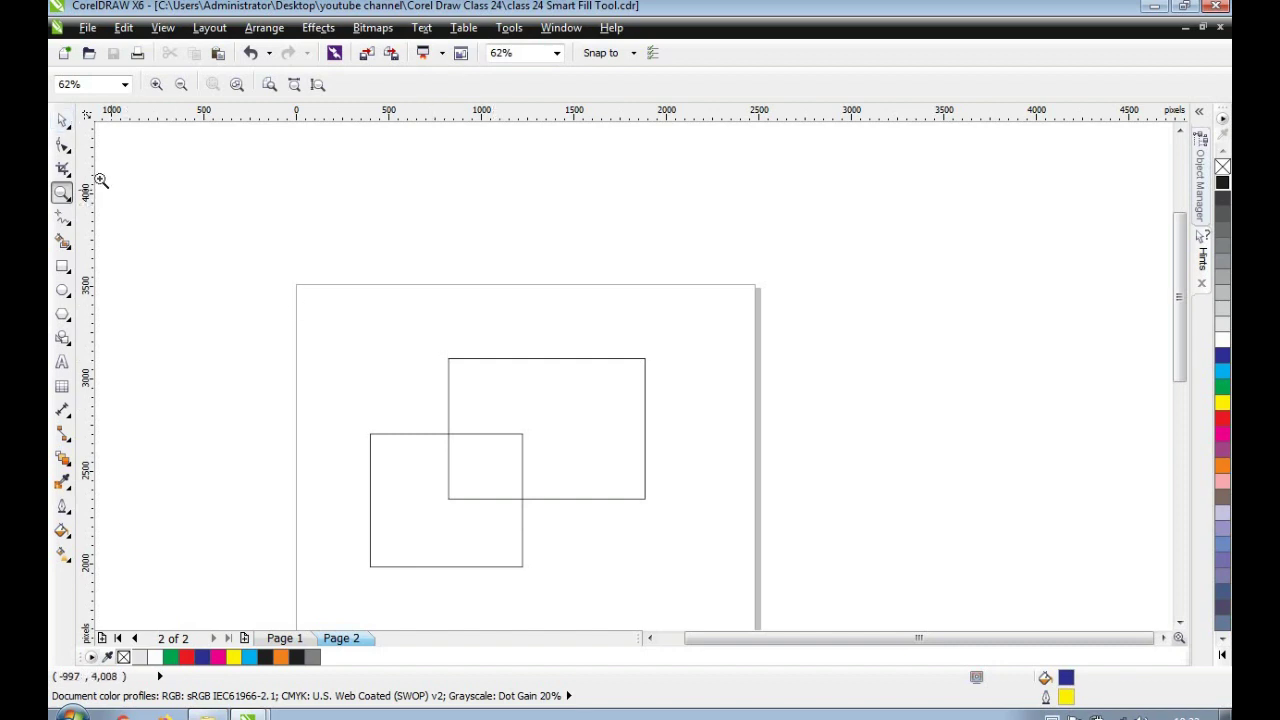
{"action": "left_click", "coordinate": [62, 120]}
{"action": "left_click", "coordinate": [597, 435]}
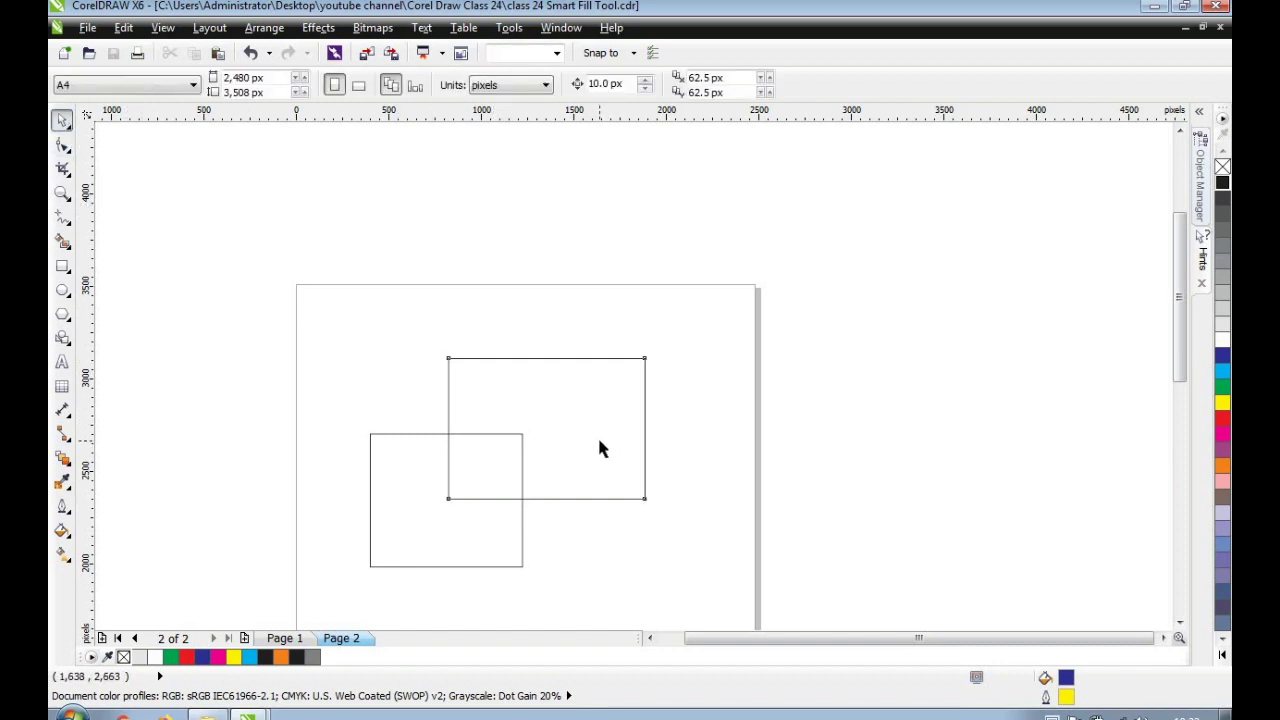
{"action": "left_click_drag", "start_coordinate": [597, 435], "coordinate": [652, 448]}
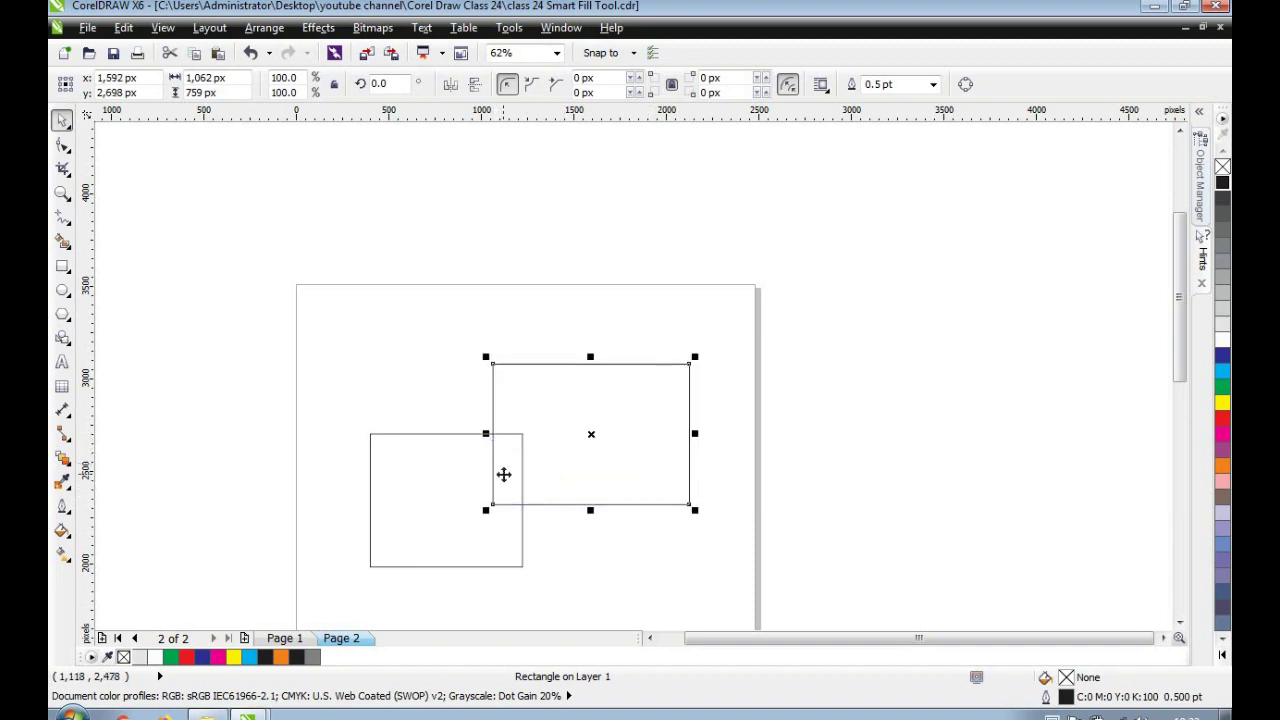
{"action": "key", "text": "Delete"}
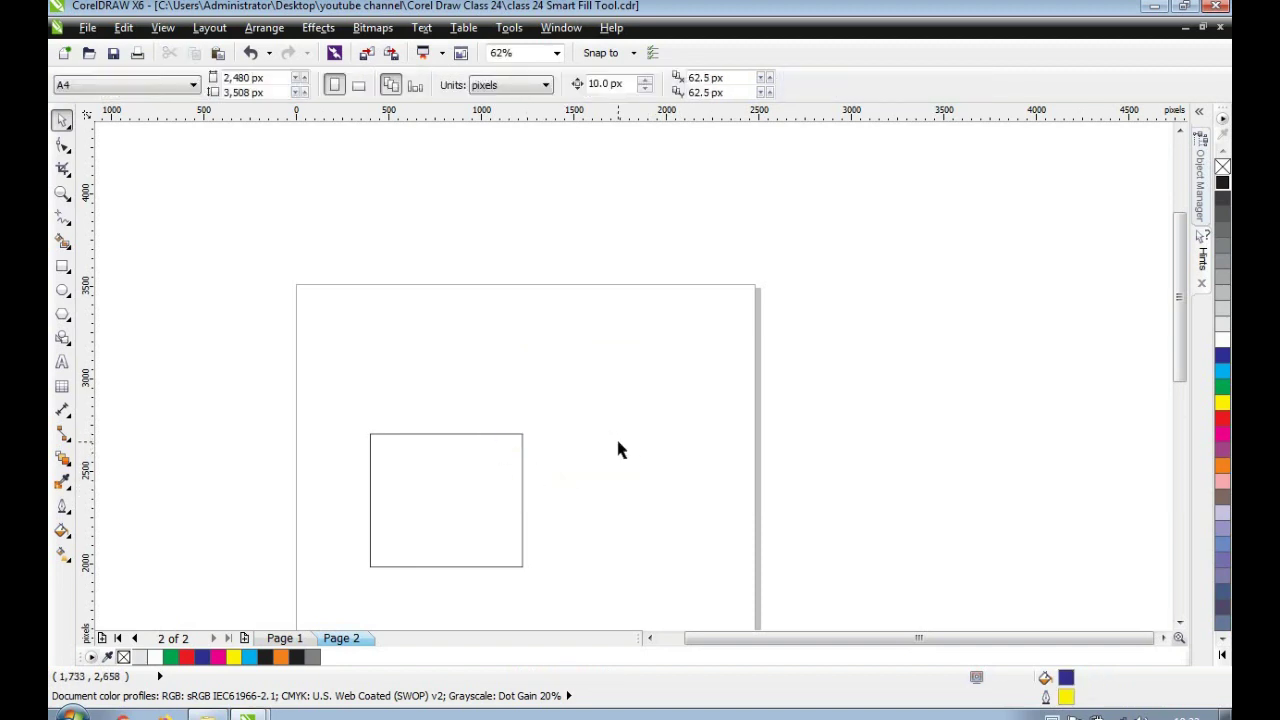
{"action": "left_click", "coordinate": [464, 473]}
{"action": "key", "text": "Delete"}
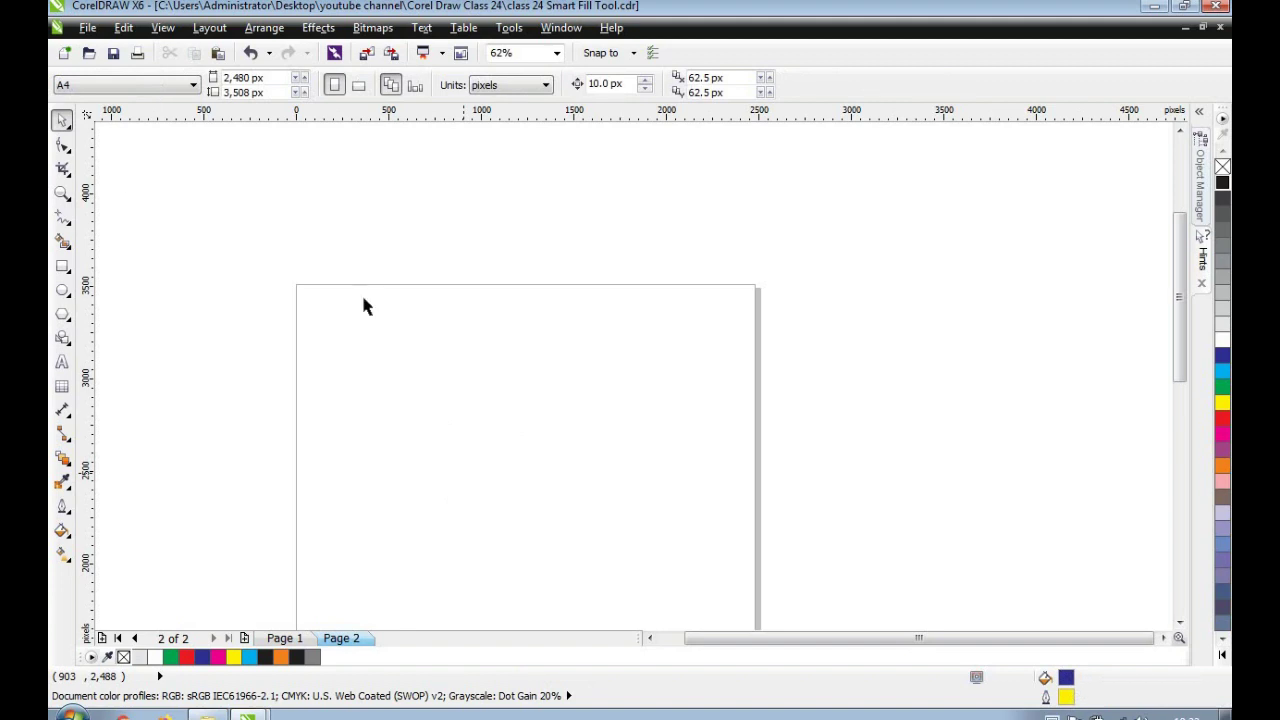
Step: Draw an ellipse about 1,045 × 920 px in the upper part of the page, with no fill and a black outline
{"action": "left_click", "coordinate": [62, 289]}
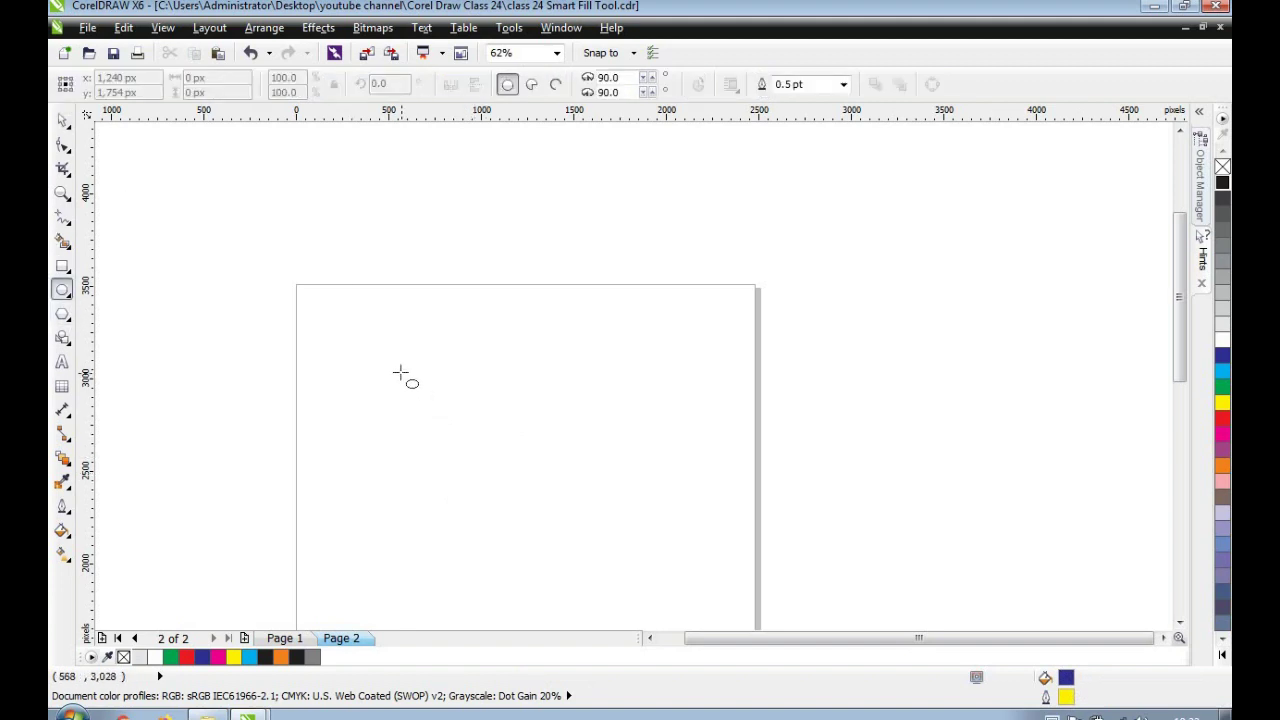
{"action": "left_click_drag", "start_coordinate": [400, 372], "coordinate": [593, 542]}
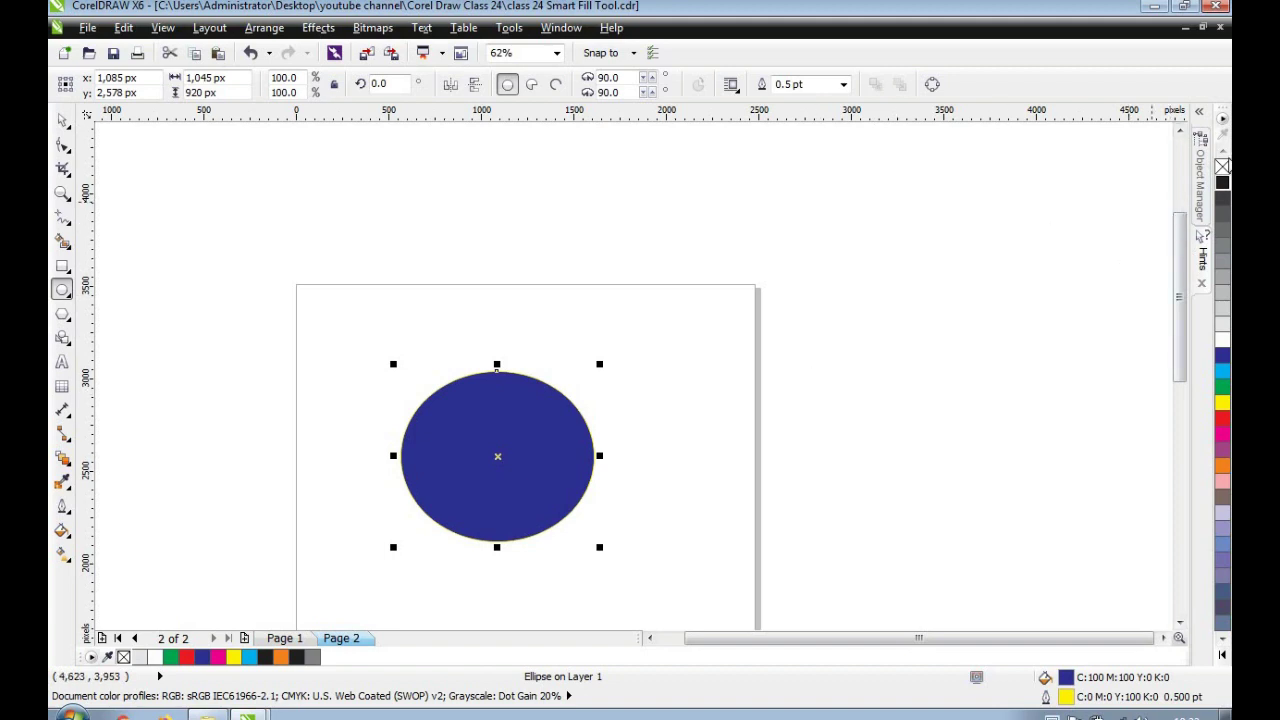
{"action": "left_click", "coordinate": [1222, 166]}
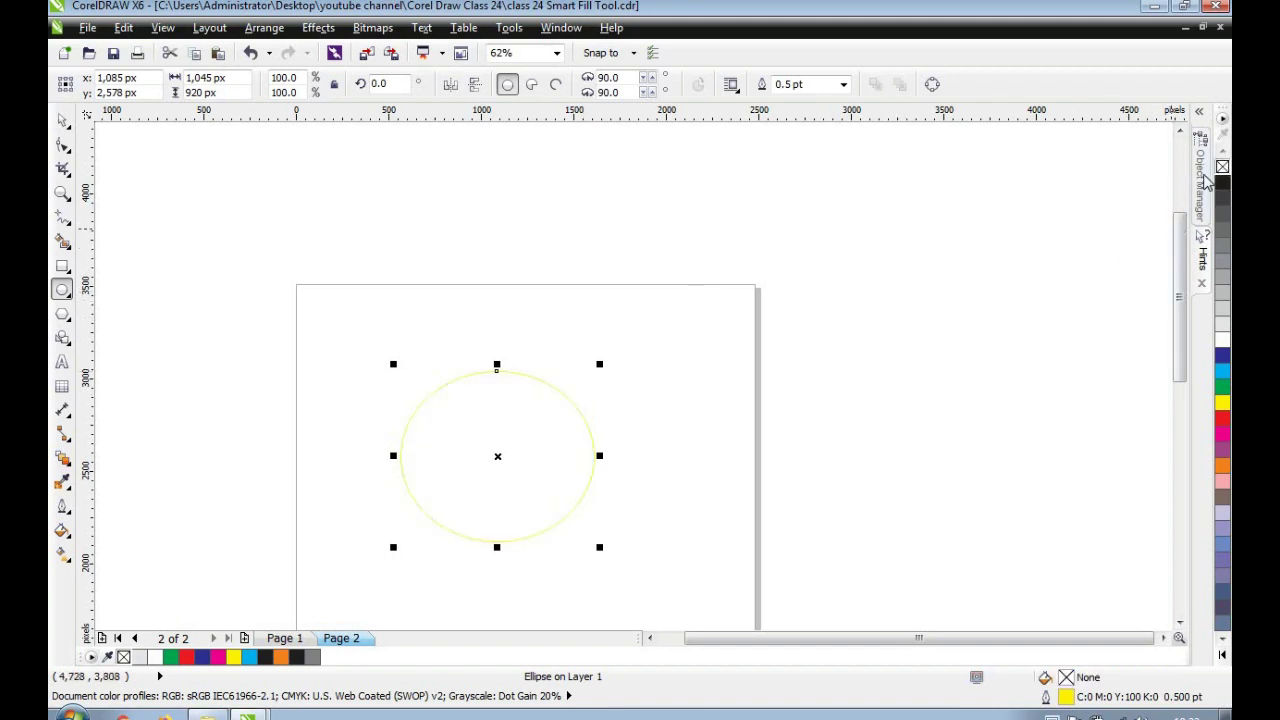
{"action": "right_click", "coordinate": [1222, 182]}
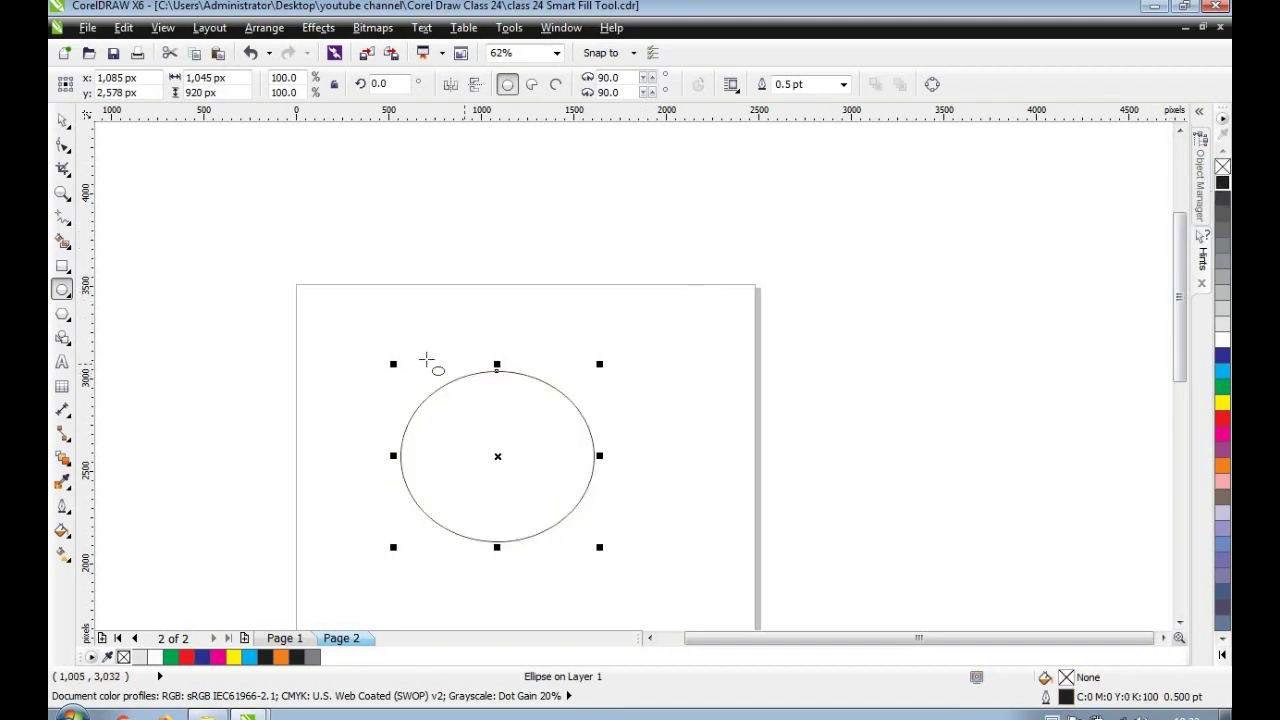
Step: Draw a second, wider ellipse about 1,420 × 995 px overlapping the first, with no fill and a black outline
{"action": "left_click_drag", "start_coordinate": [409, 349], "coordinate": [674, 536]}
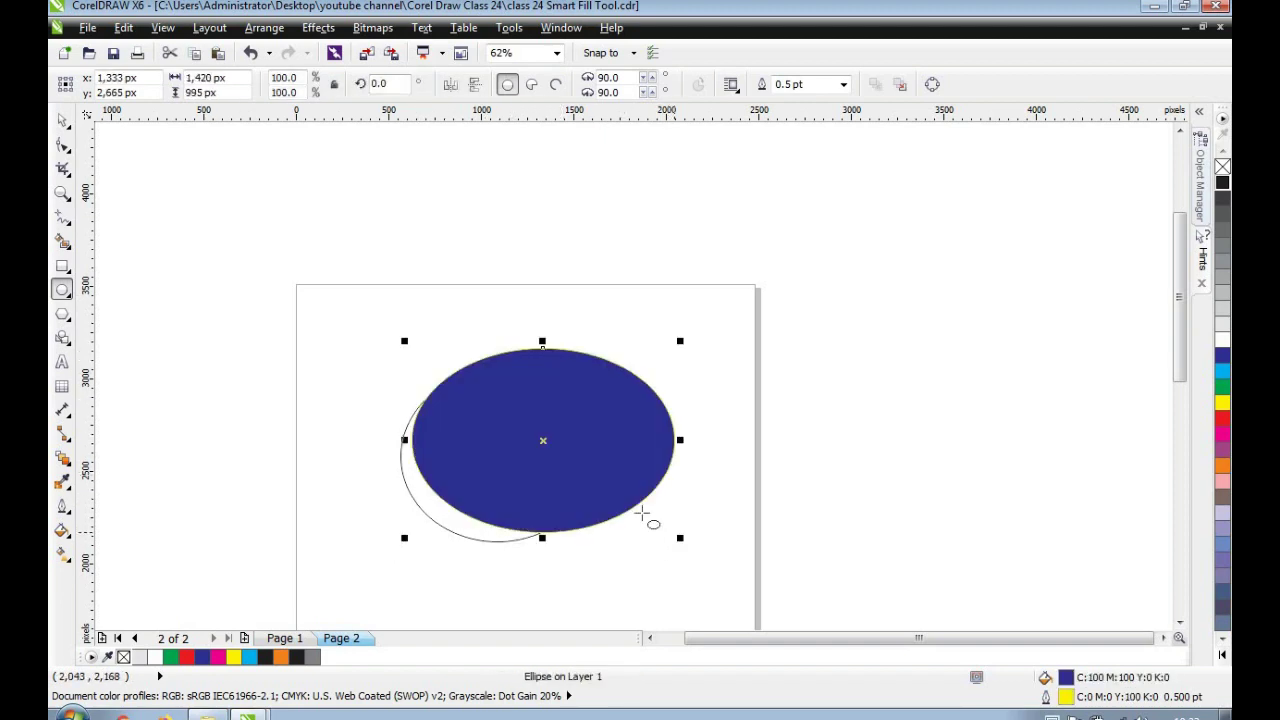
{"action": "left_click", "coordinate": [1222, 168]}
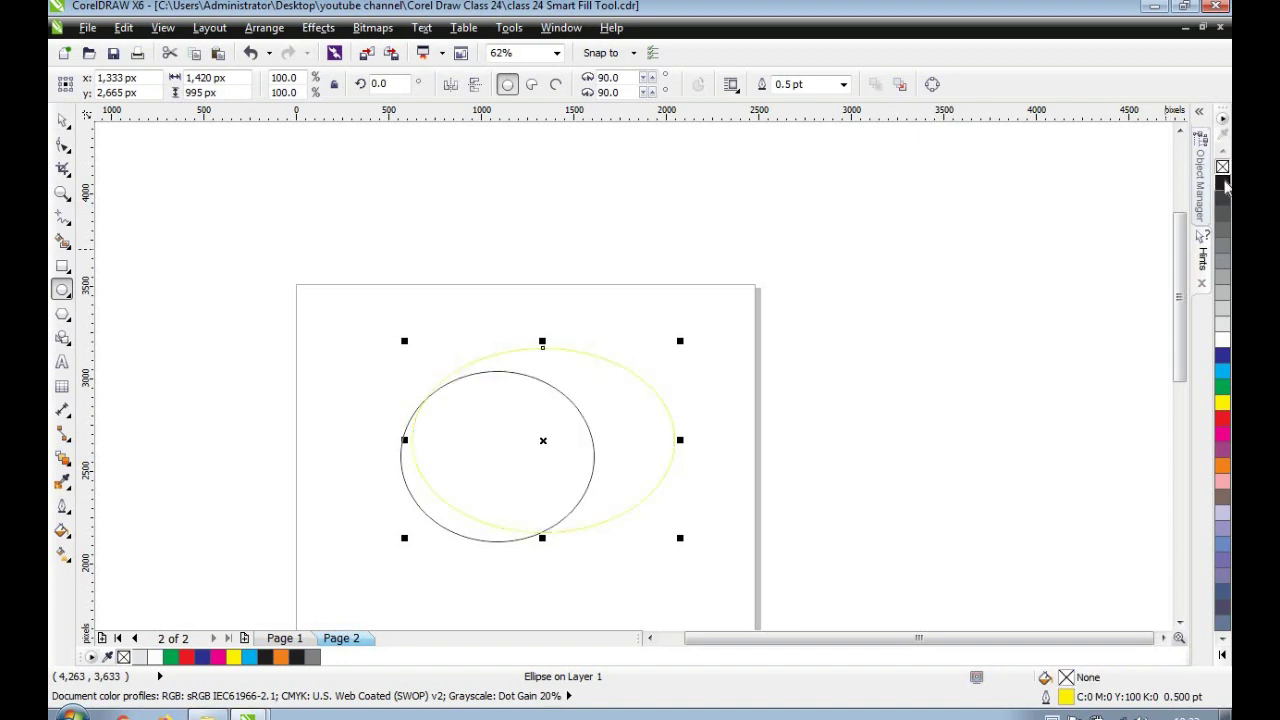
{"action": "right_click", "coordinate": [1222, 185]}
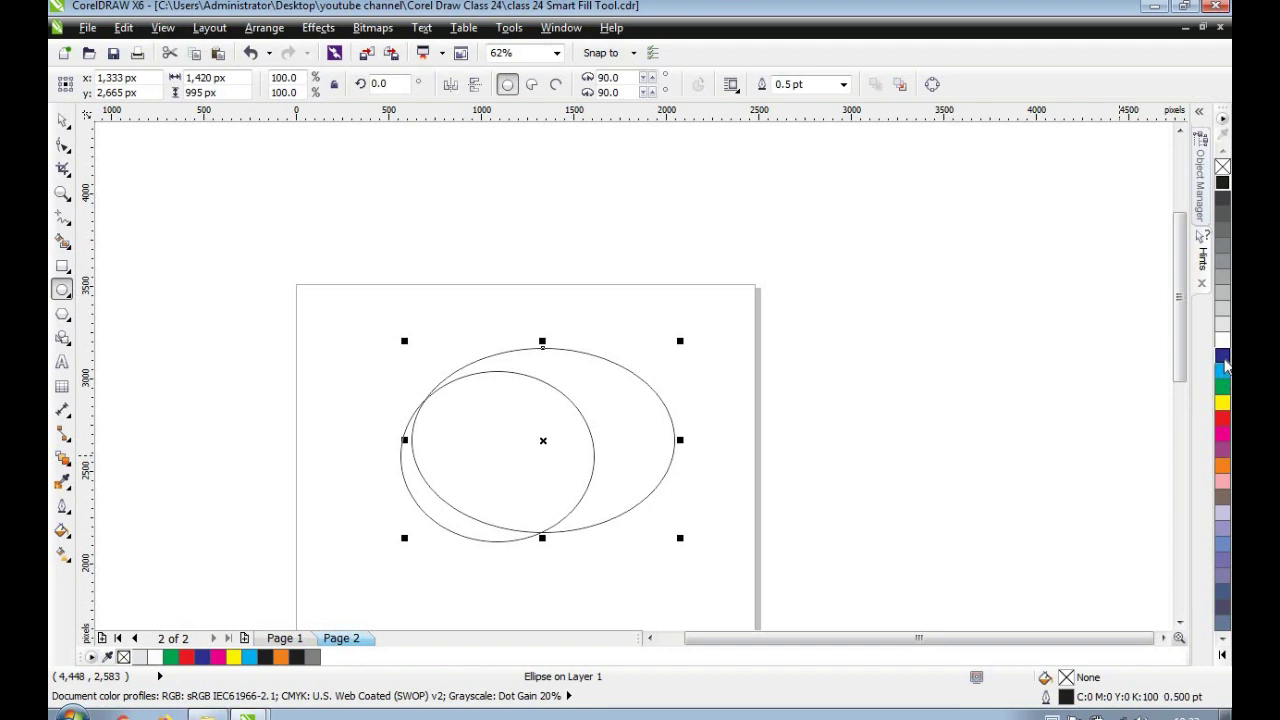
{"action": "left_click", "coordinate": [1222, 358]}
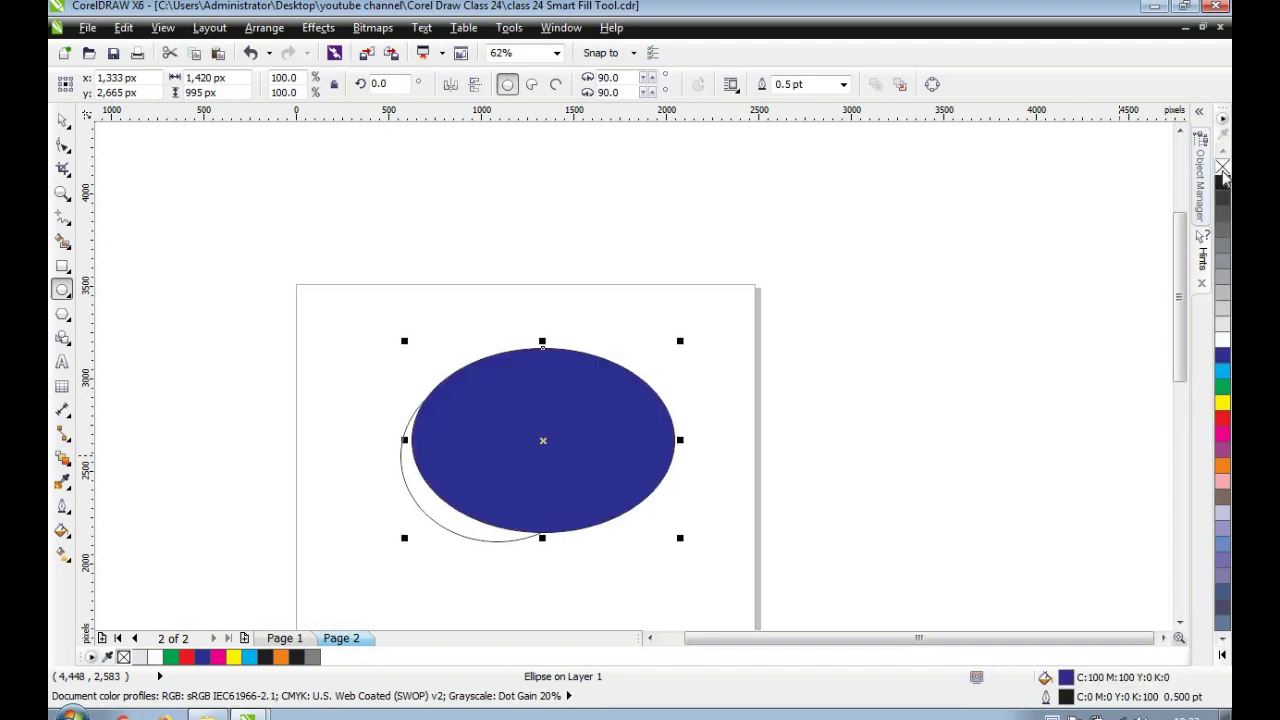
{"action": "left_click", "coordinate": [1222, 166]}
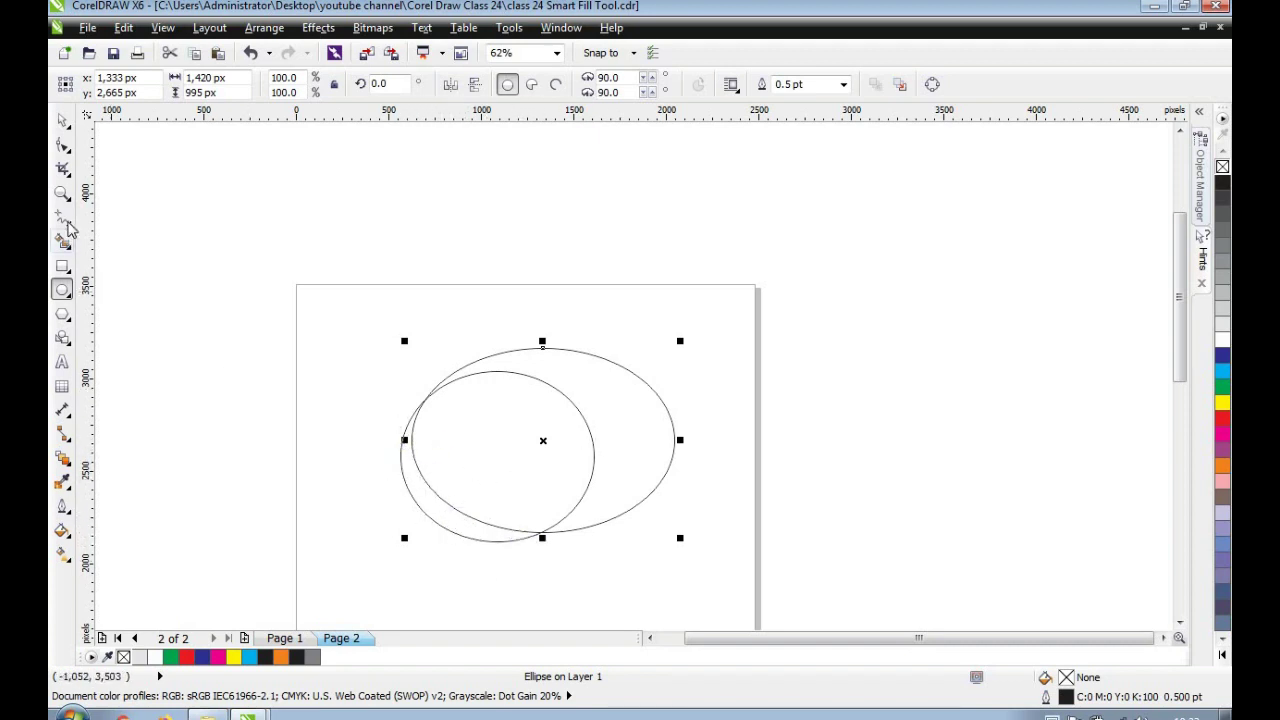
Step: Use Smart Fill to create a yellow crescent with a 0.5 pt green outline from the first ellipse's non-overlapping area
{"action": "left_click", "coordinate": [66, 245]}
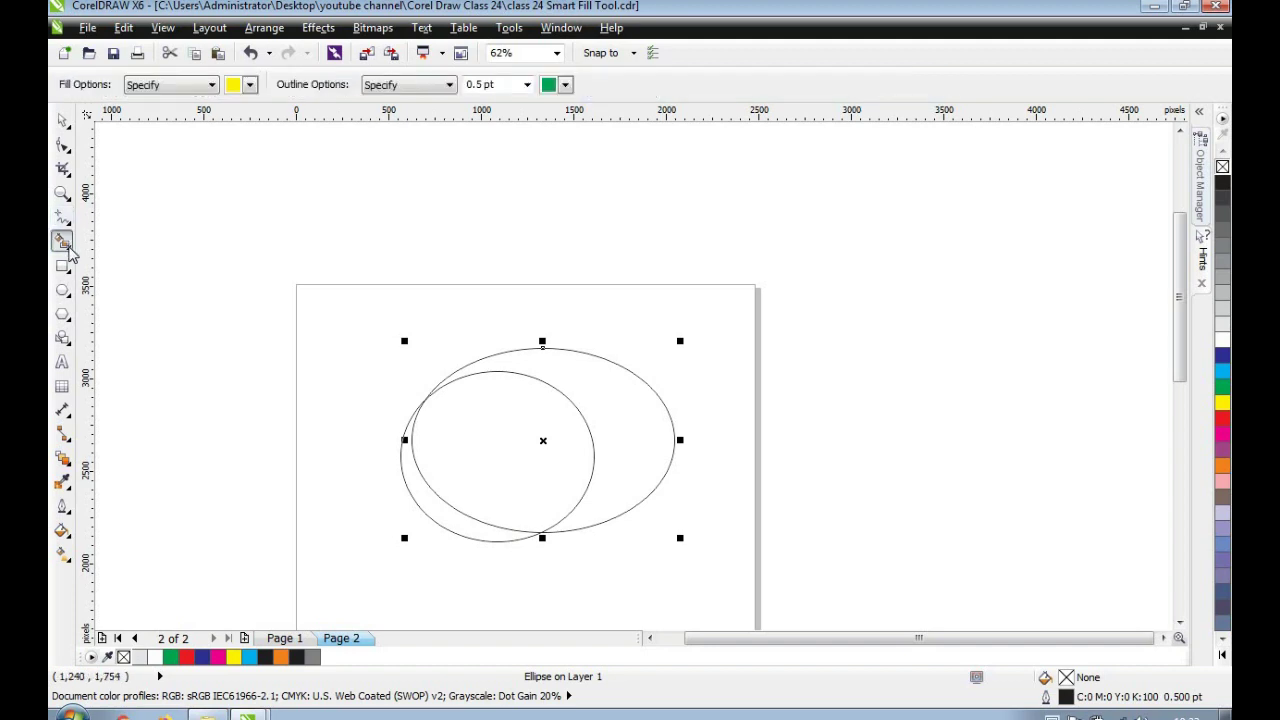
{"action": "left_click", "coordinate": [66, 246]}
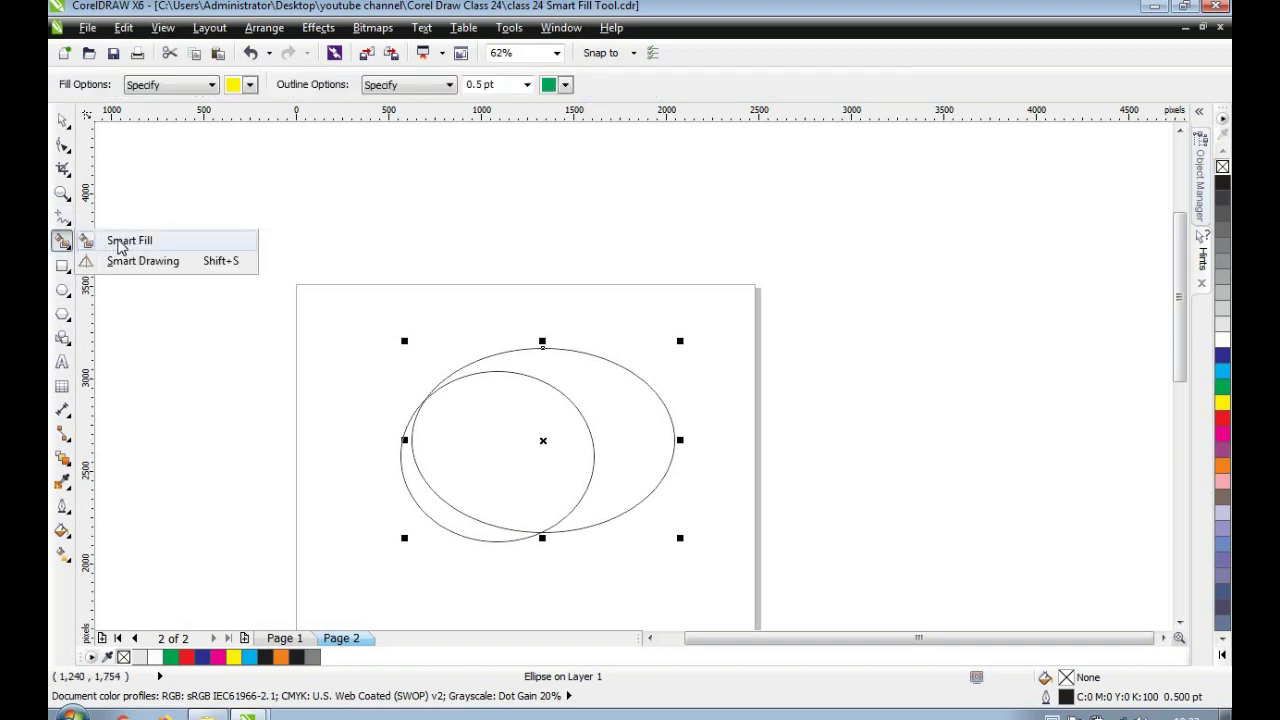
{"action": "left_click", "coordinate": [122, 240]}
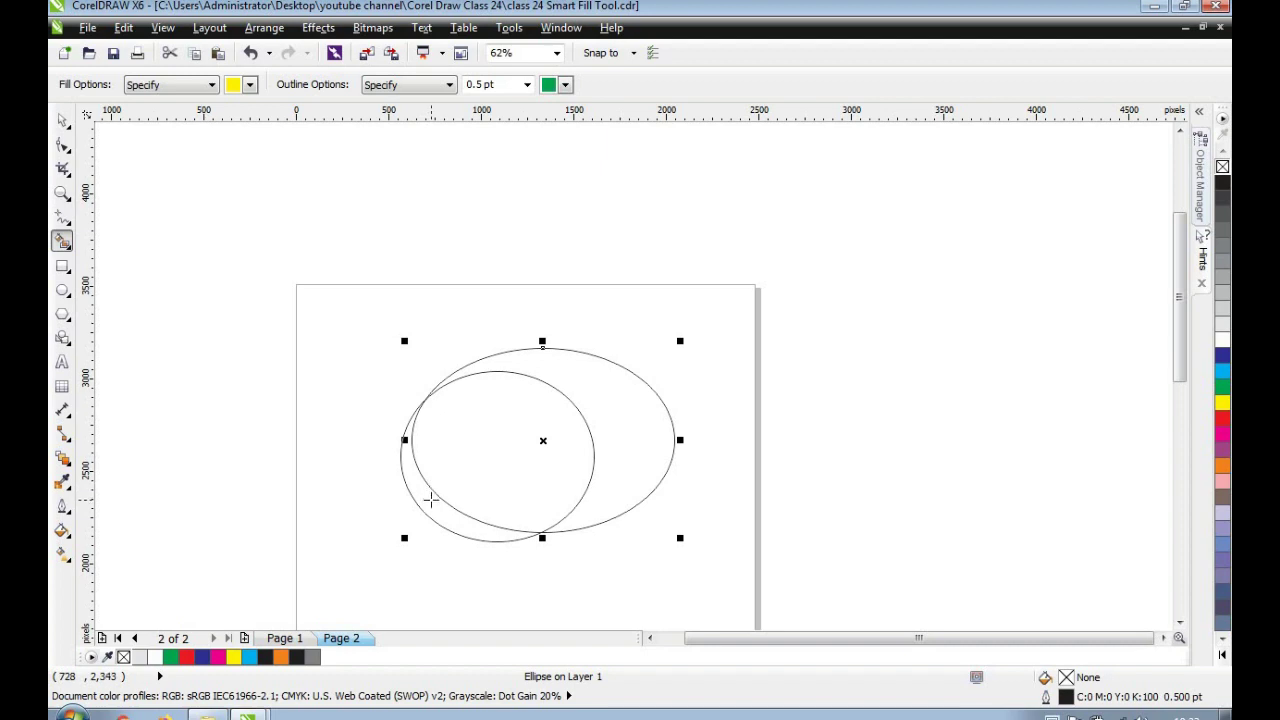
{"action": "left_click", "coordinate": [430, 502]}
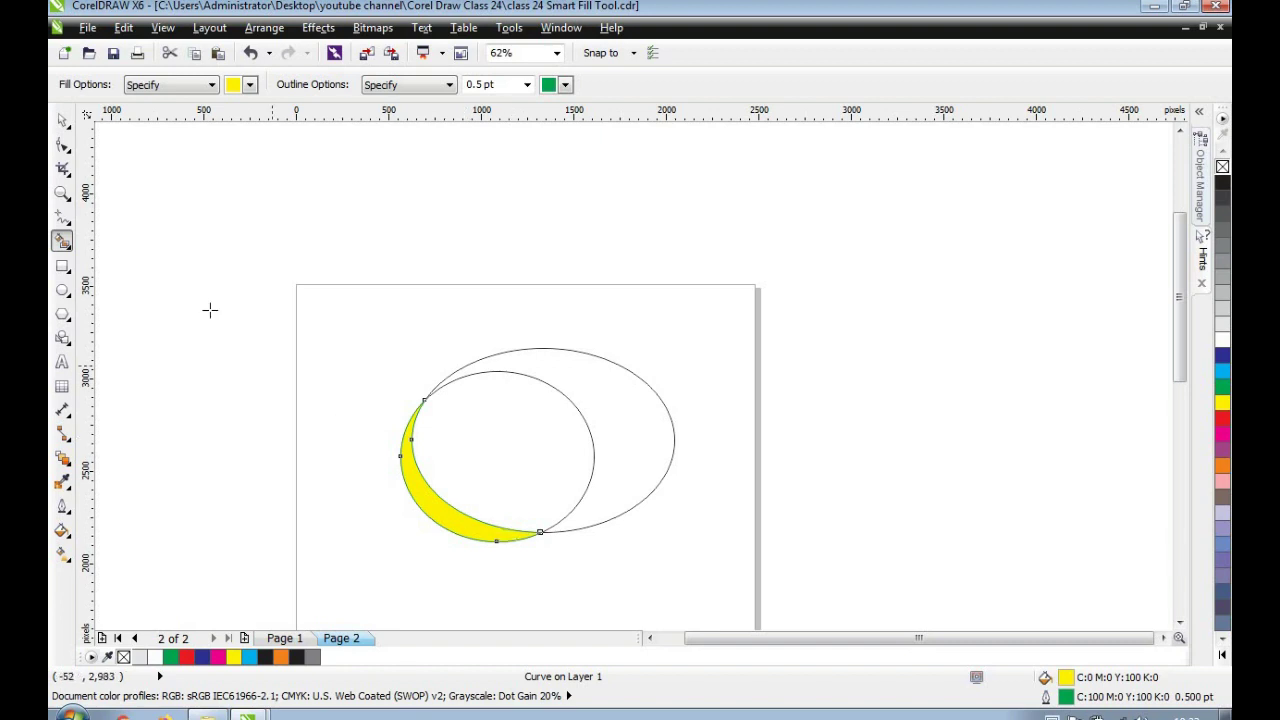
Step: Move the yellow crescent off the page into the empty area to the right of the ellipses and deselect it
{"action": "left_click", "coordinate": [62, 121]}
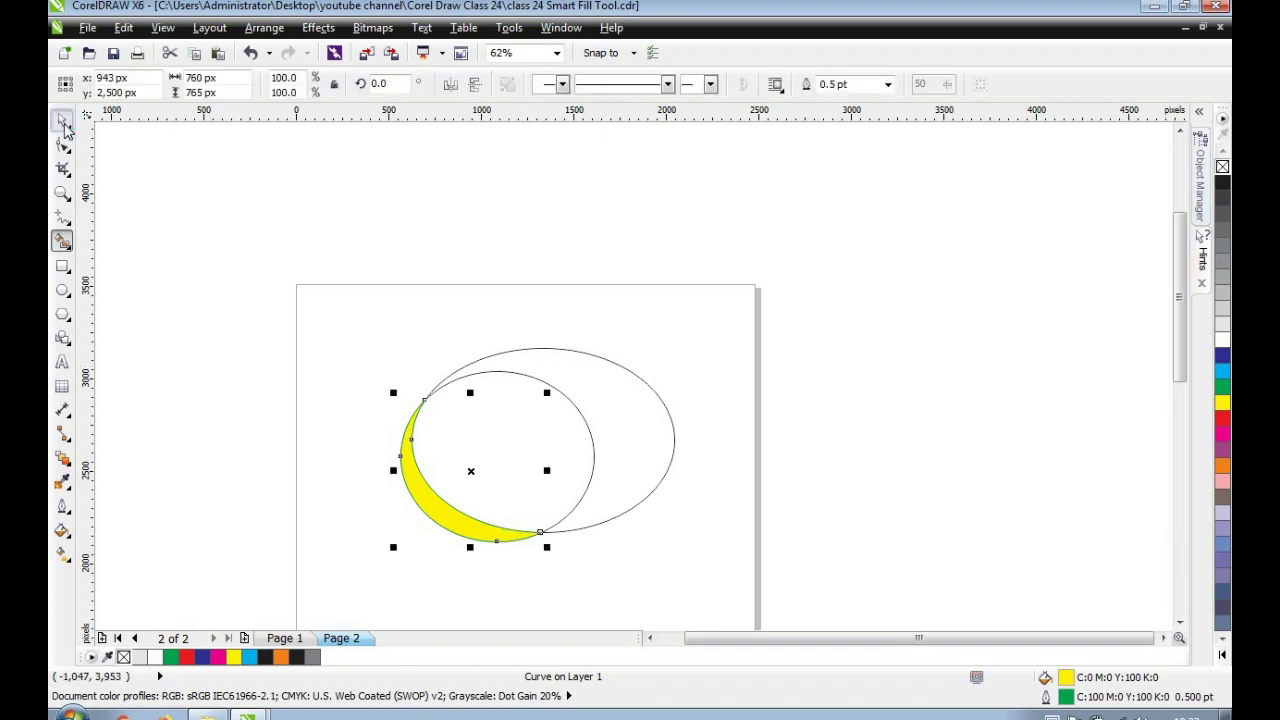
{"action": "left_click_drag", "start_coordinate": [451, 517], "coordinate": [871, 391]}
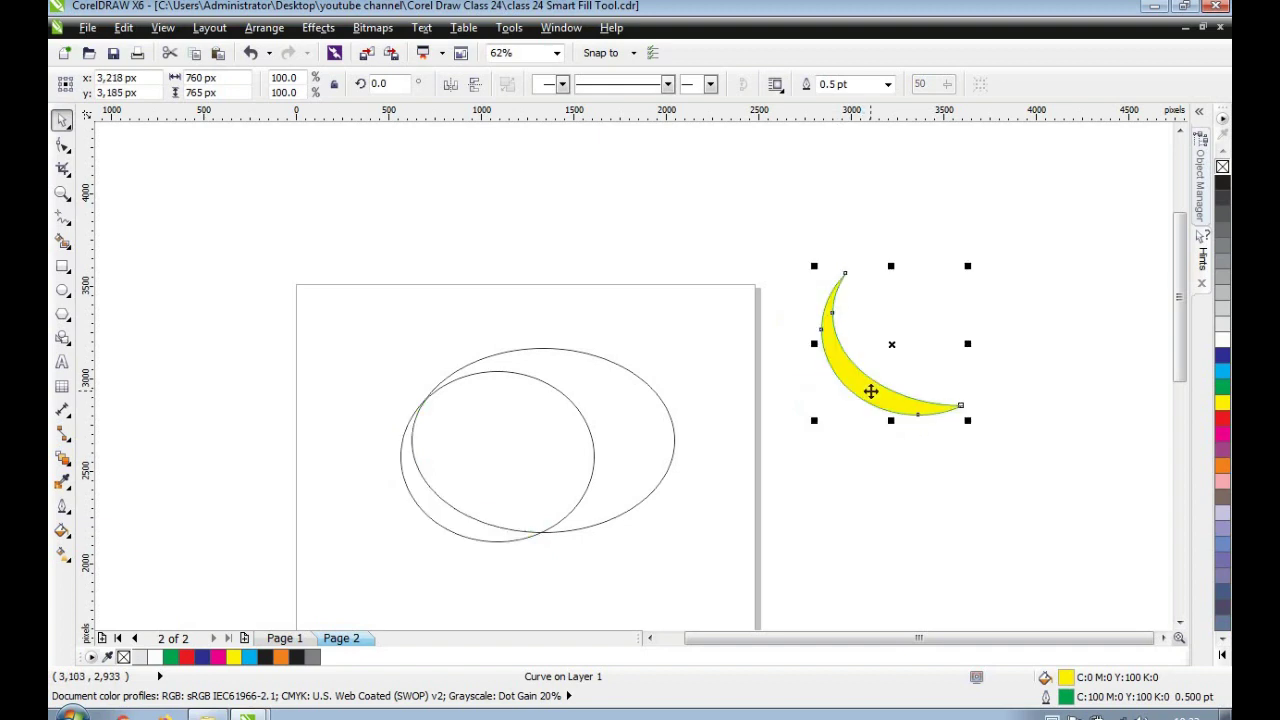
{"action": "left_click", "coordinate": [851, 517]}
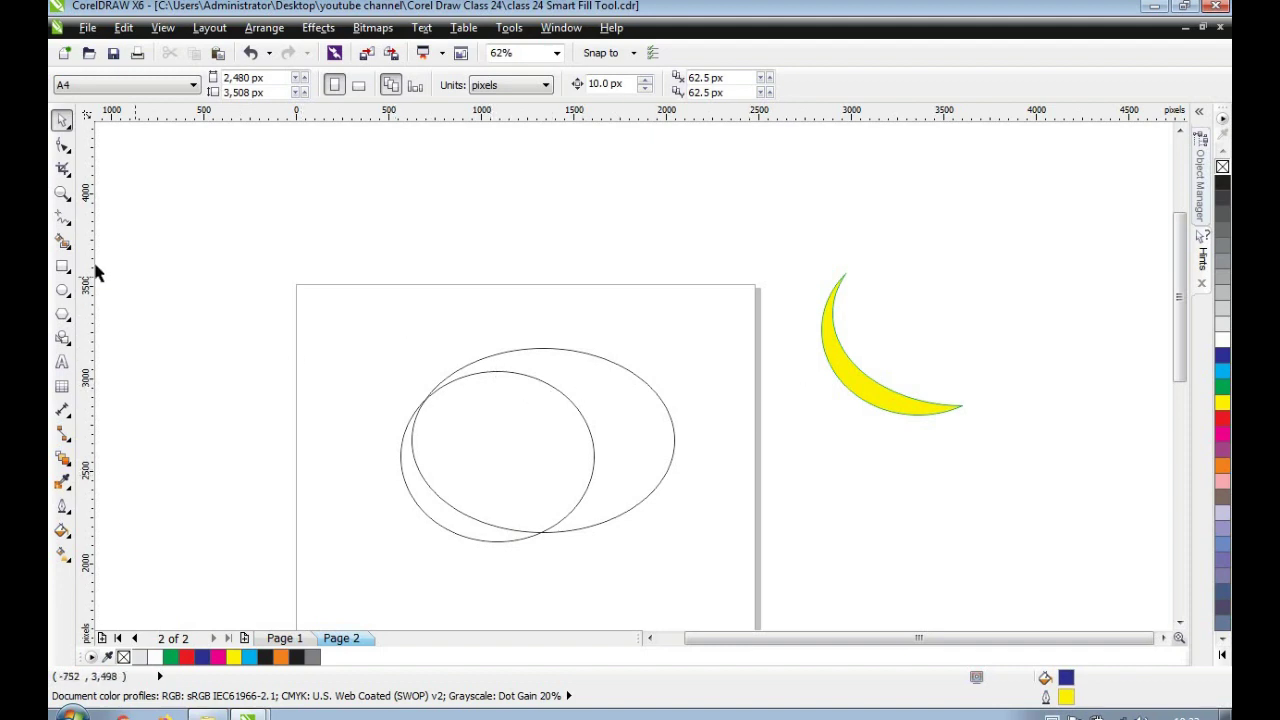
Step: Draw a rectangle about 850 × 535 px over the page's upper-left corner, with no fill and a black outline
{"action": "left_click", "coordinate": [62, 266]}
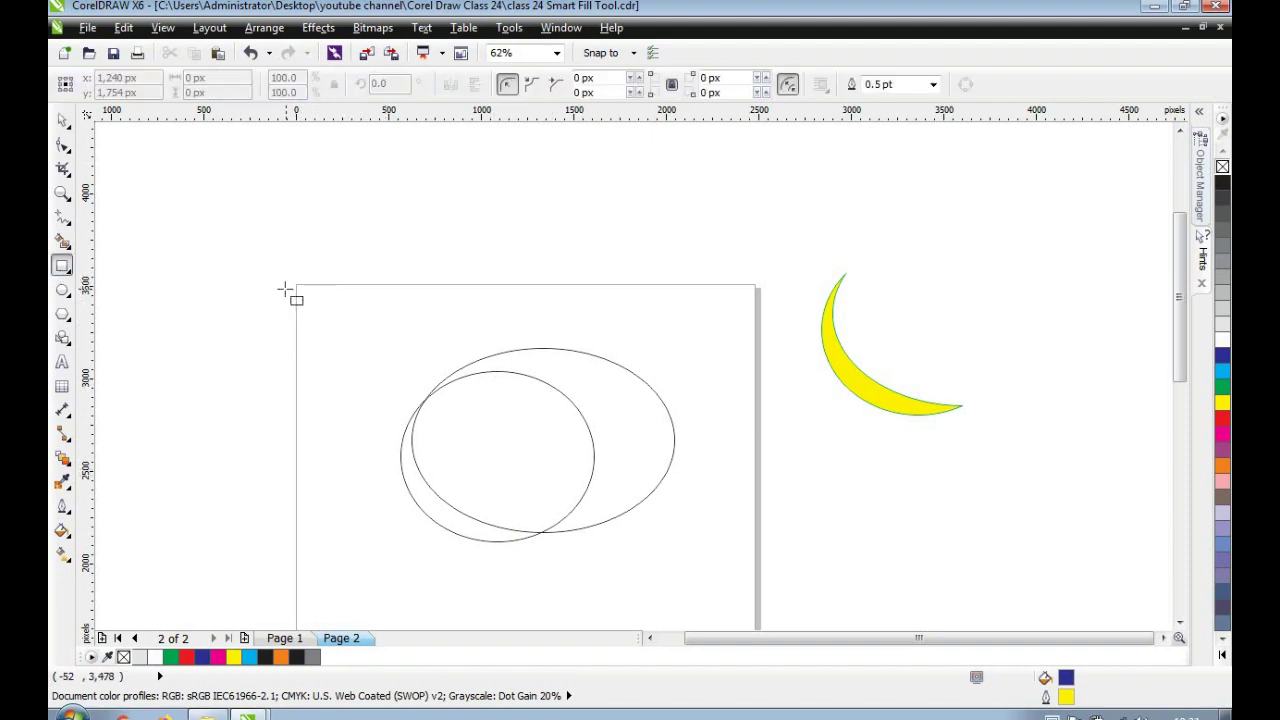
{"action": "left_click_drag", "start_coordinate": [259, 273], "coordinate": [417, 373]}
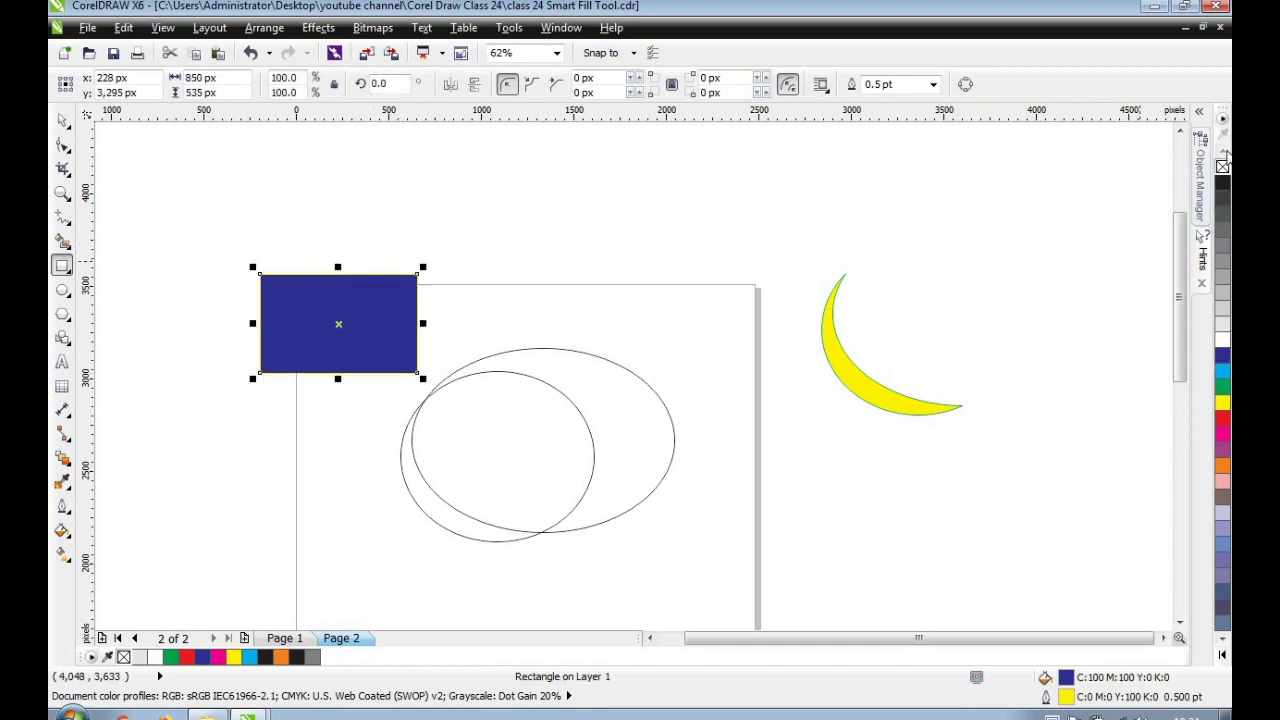
{"action": "left_click", "coordinate": [1222, 166]}
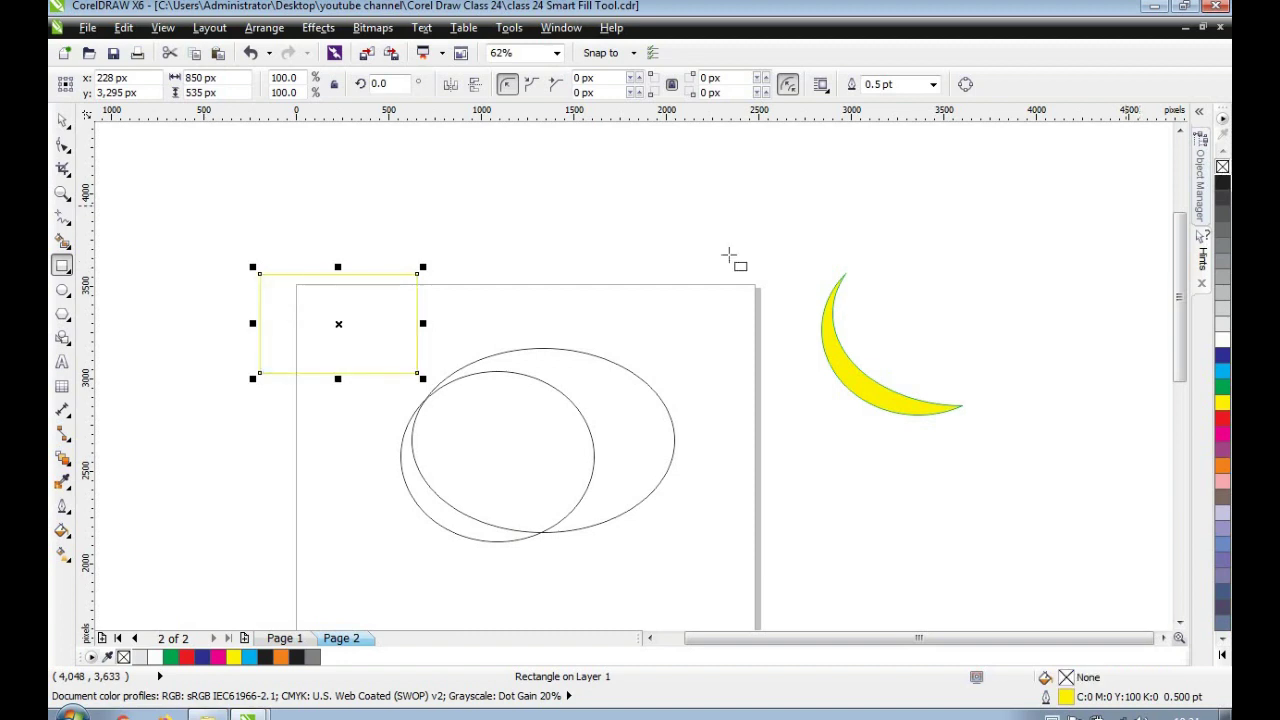
{"action": "right_click", "coordinate": [1222, 182]}
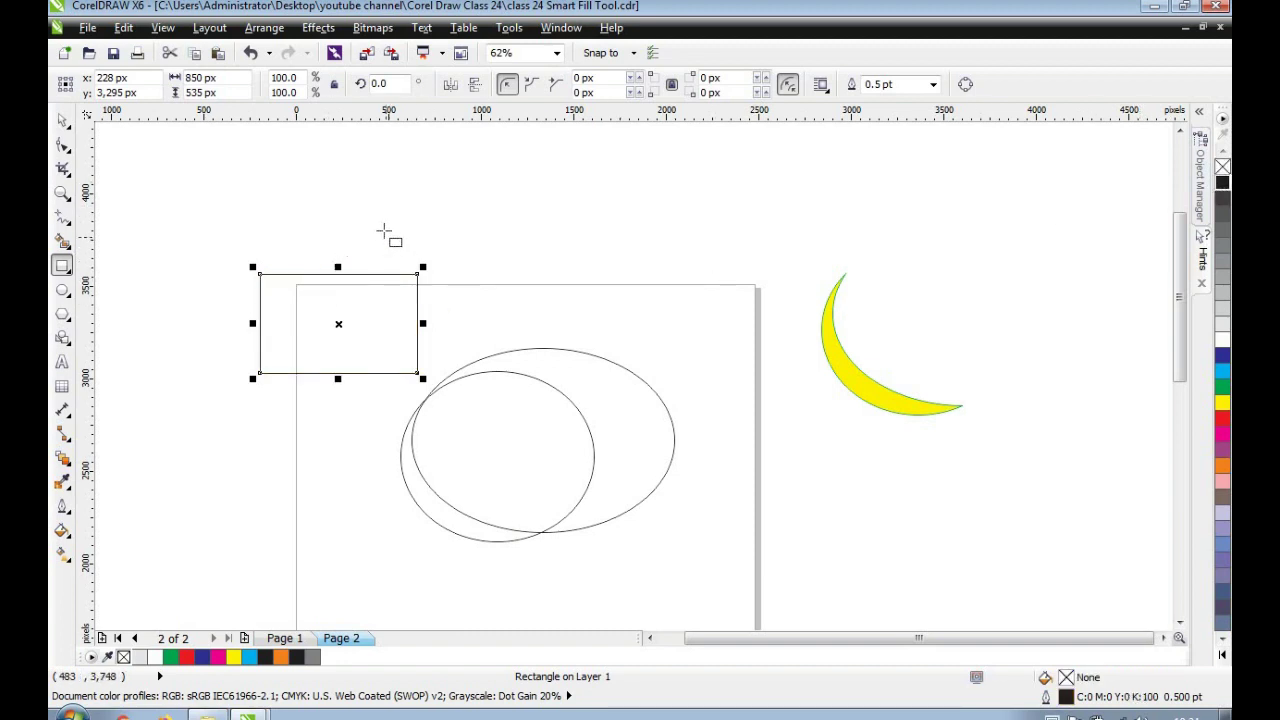
Step: Draw a second rectangle about 905 × 515 px overlapping the first one's upper-right corner, with no fill and a black outline
{"action": "left_click_drag", "start_coordinate": [374, 233], "coordinate": [541, 327]}
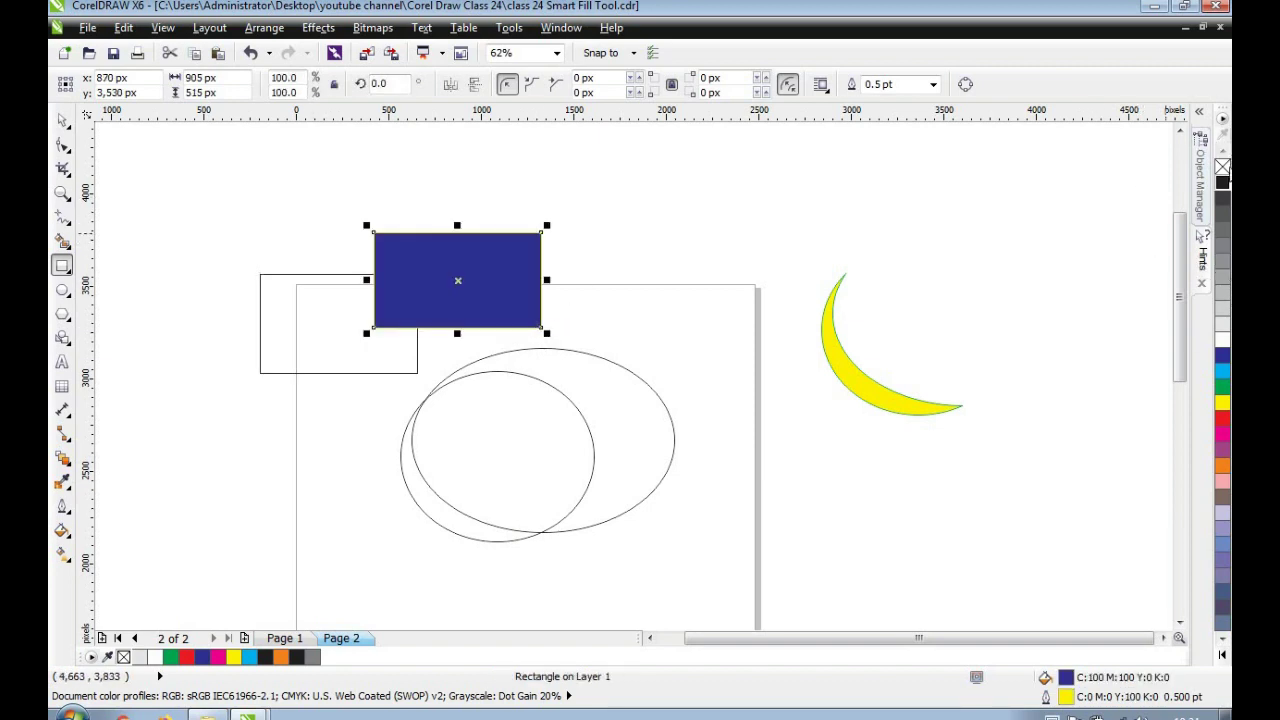
{"action": "left_click", "coordinate": [1222, 168]}
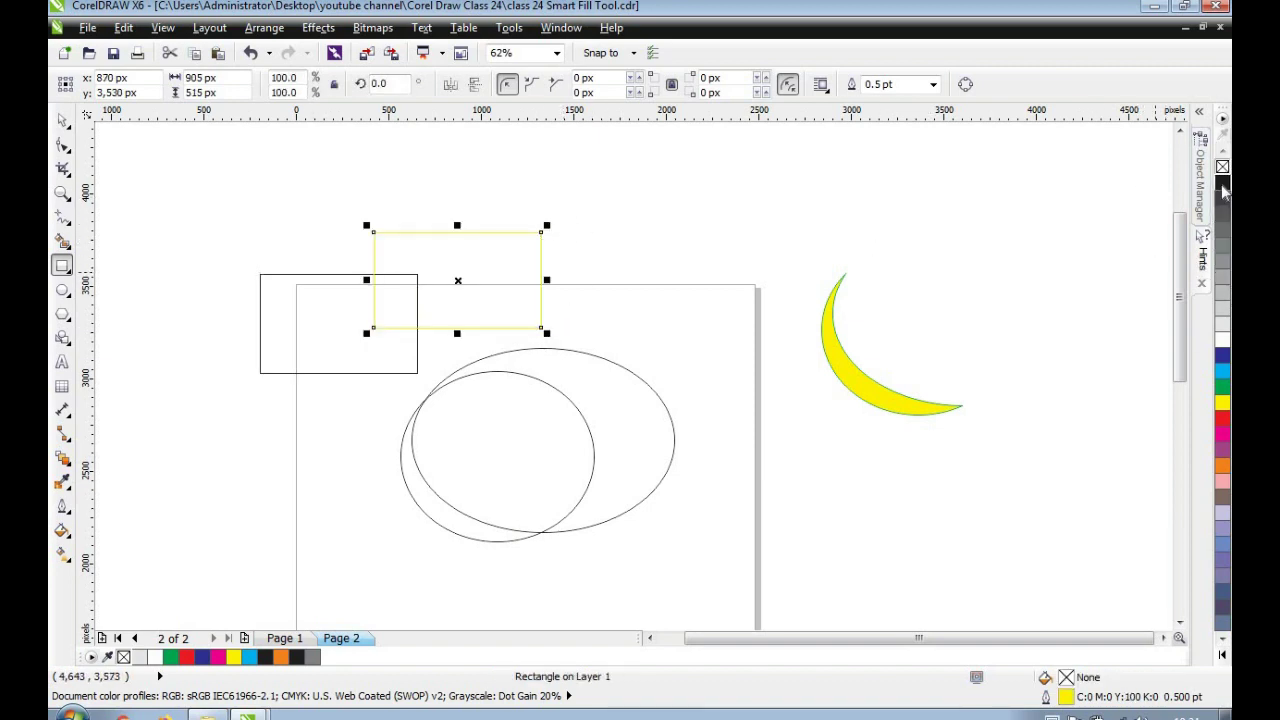
{"action": "right_click", "coordinate": [1223, 186]}
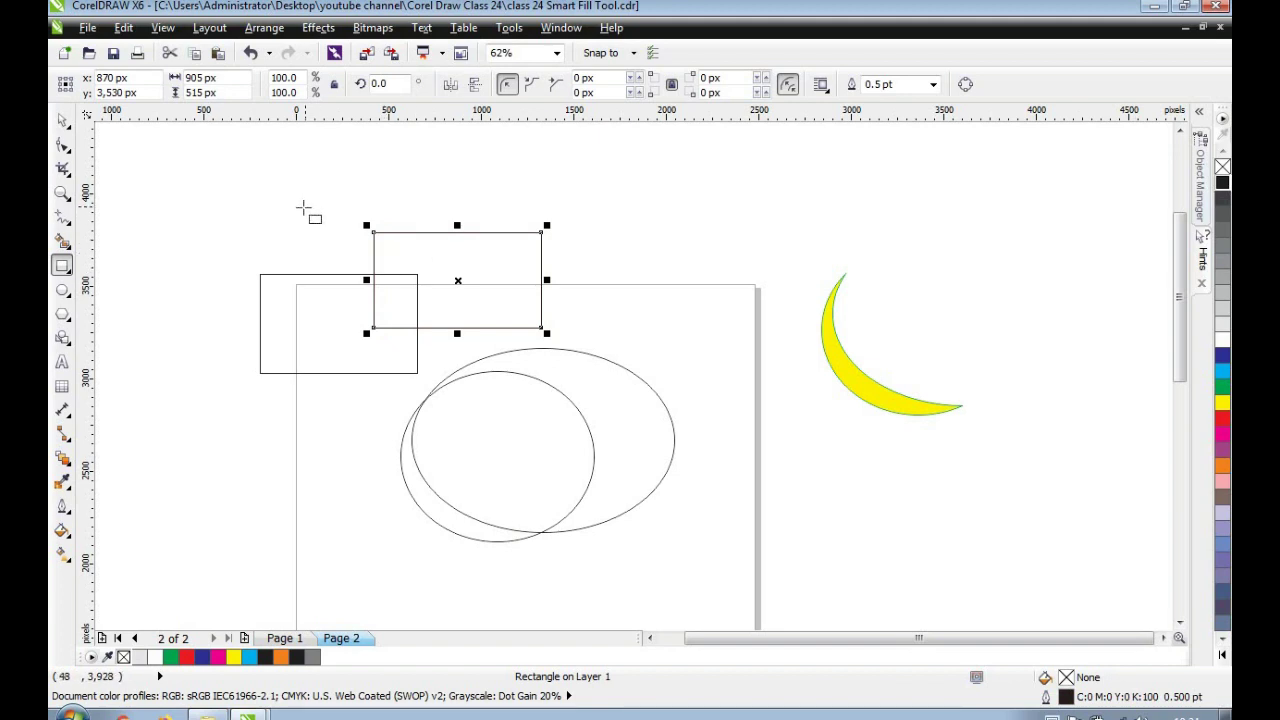
Step: Create a green Smart Fill shape from the overlap of the two rectangles and move it off the page, below the crescent
{"action": "left_click", "coordinate": [62, 243]}
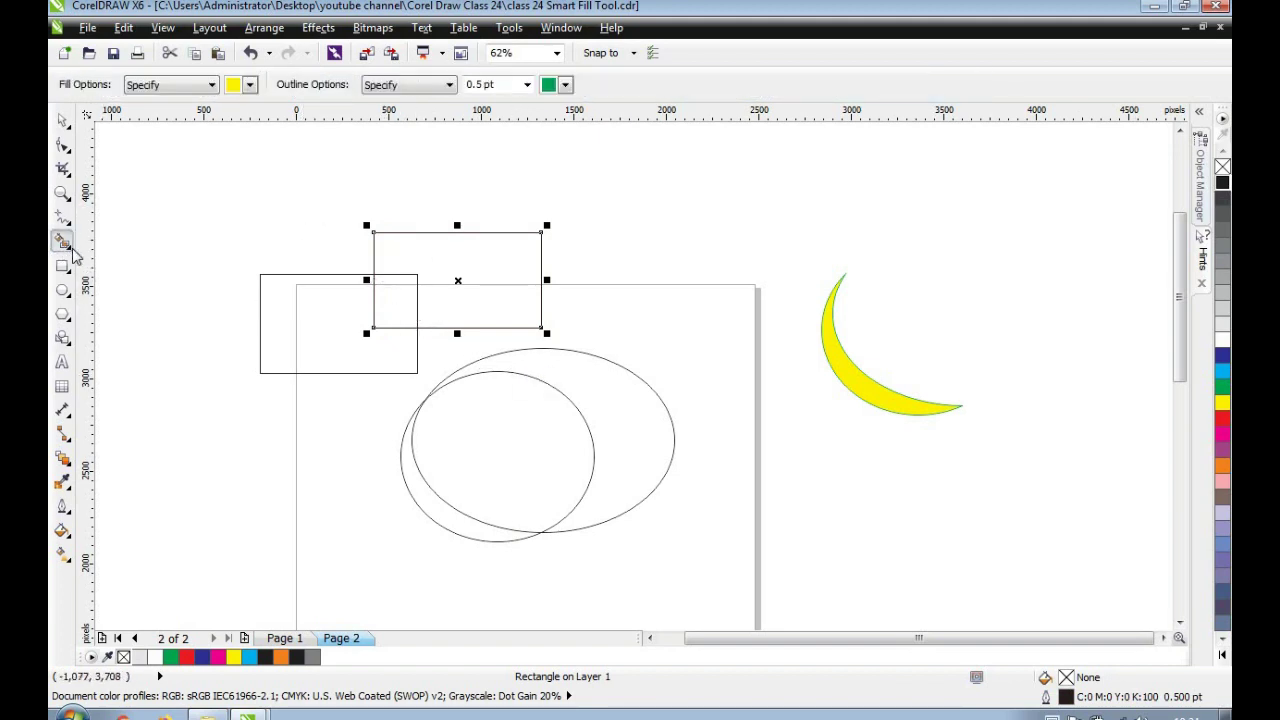
{"action": "left_click", "coordinate": [67, 247]}
{"action": "left_click", "coordinate": [120, 240]}
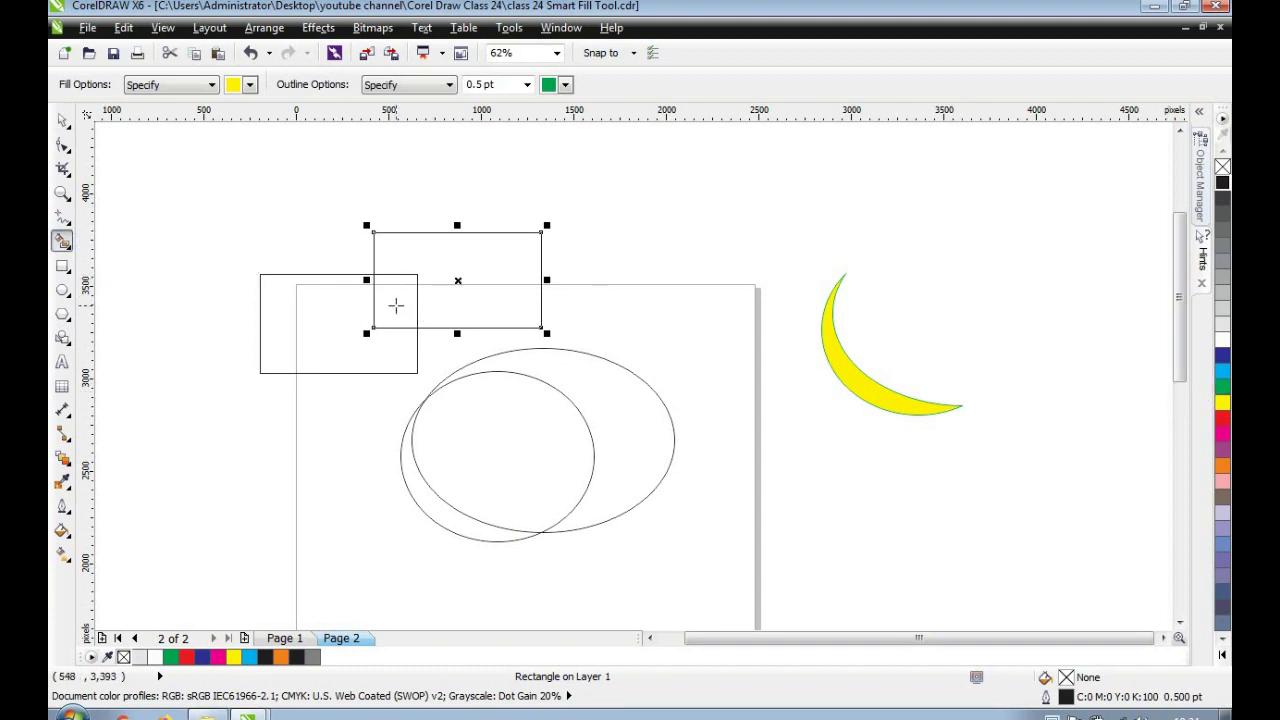
{"action": "left_click", "coordinate": [396, 306]}
{"action": "left_click", "coordinate": [1222, 387]}
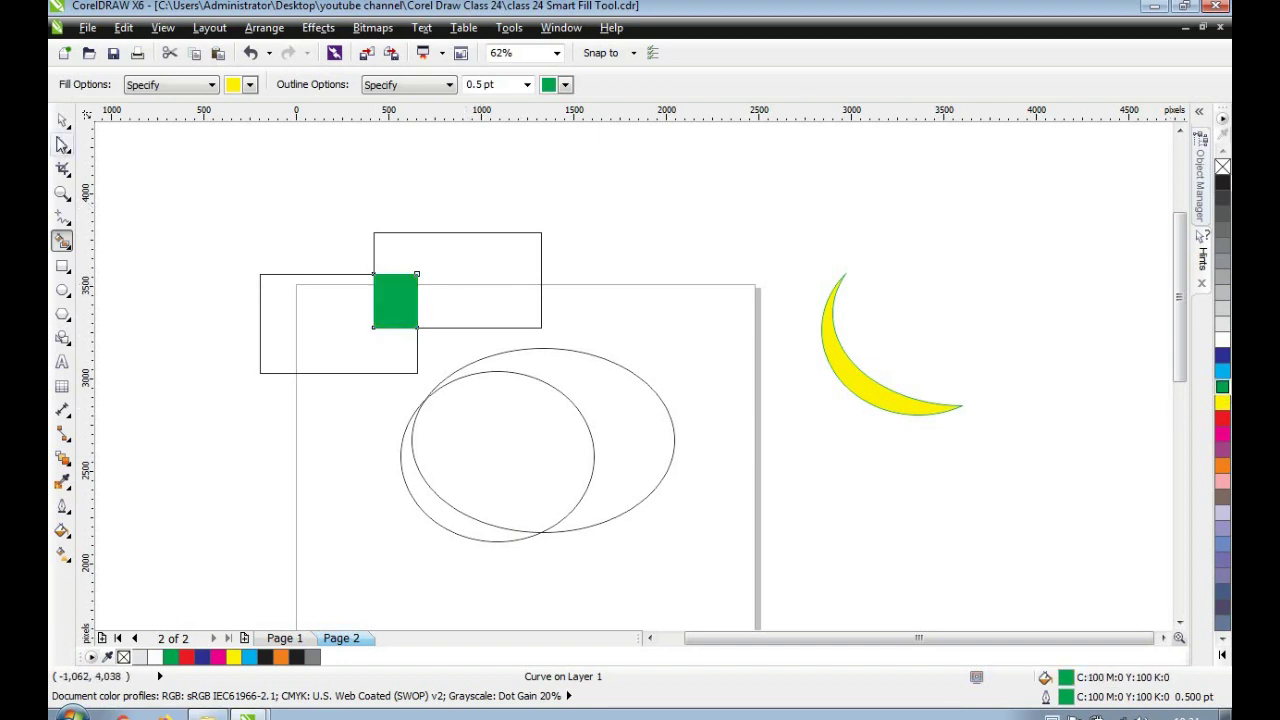
{"action": "left_click", "coordinate": [62, 120]}
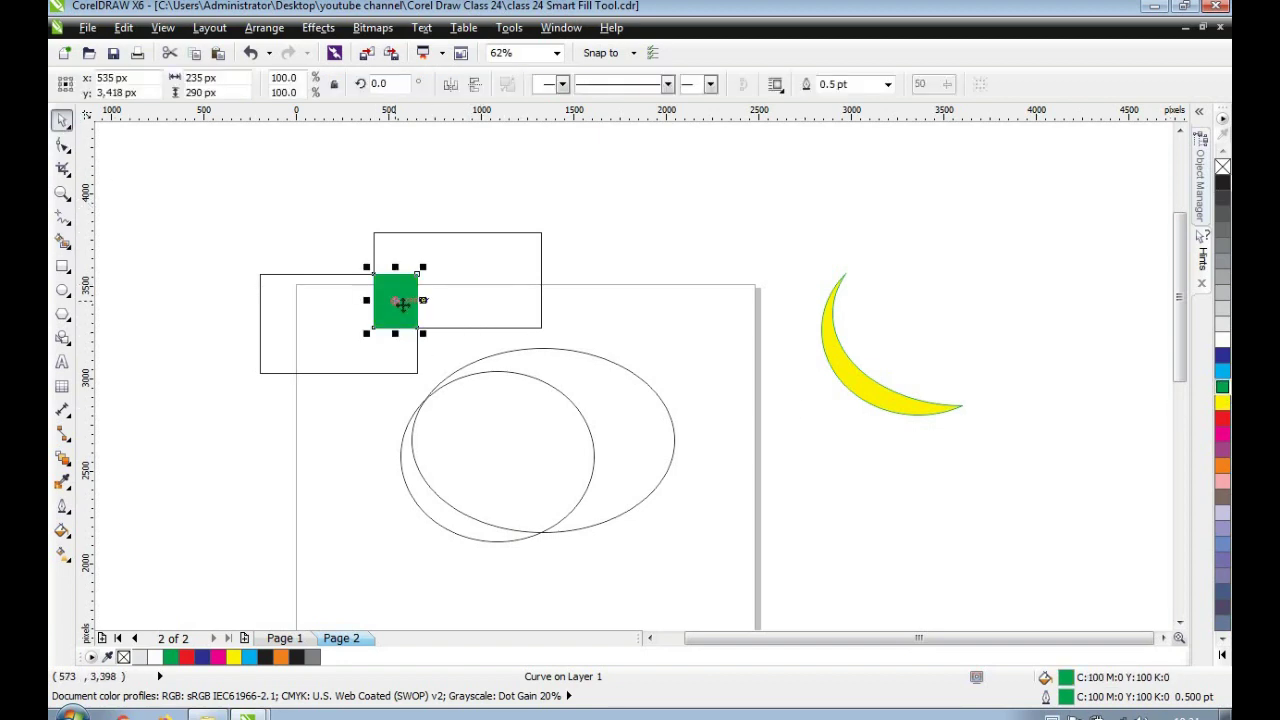
{"action": "left_click_drag", "start_coordinate": [400, 304], "coordinate": [866, 481]}
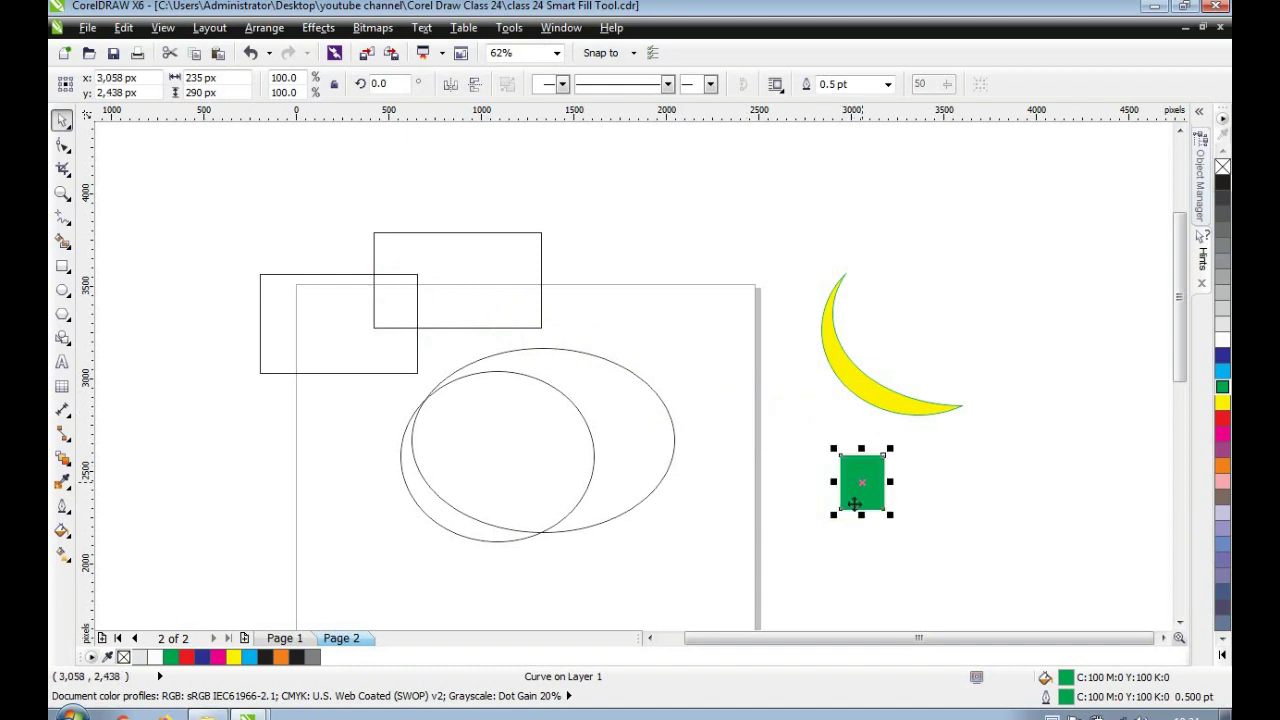
Step: Draw a rounded closed freehand shape about 1035 × 925 px with Smart Drawing in the empty area above and right of the crescent
{"action": "left_click", "coordinate": [651, 557]}
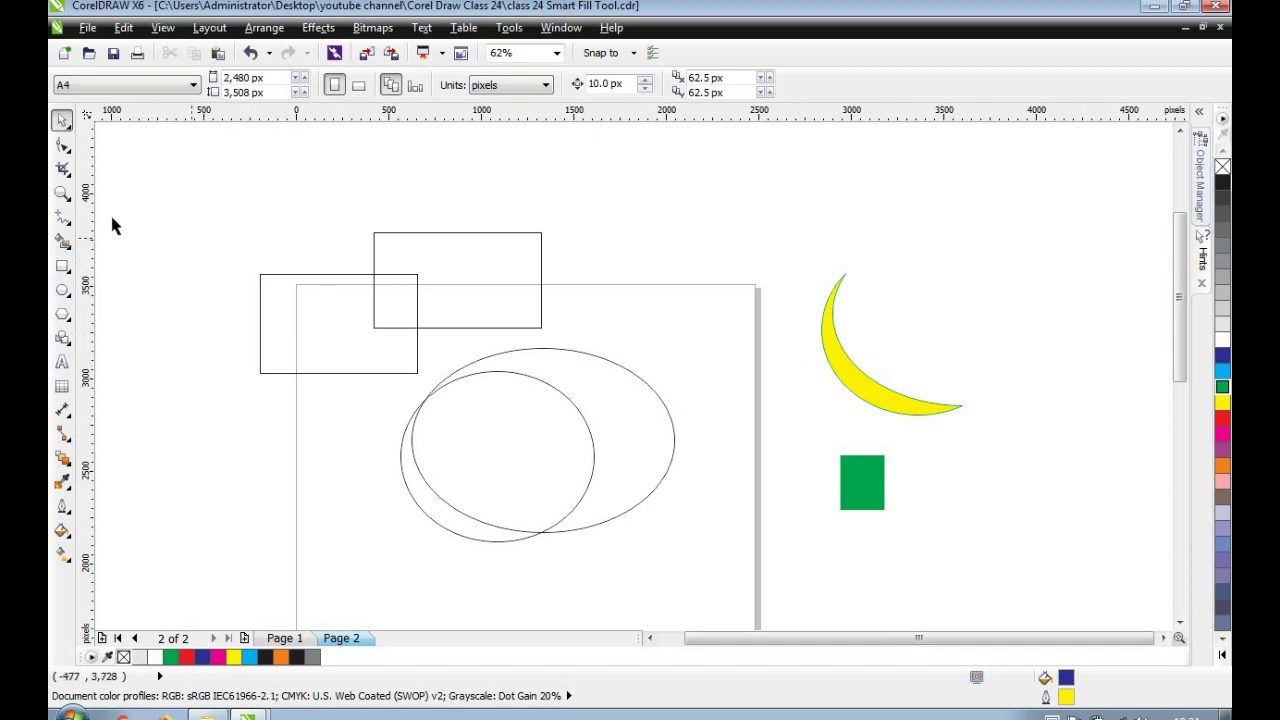
{"action": "left_click", "coordinate": [68, 247]}
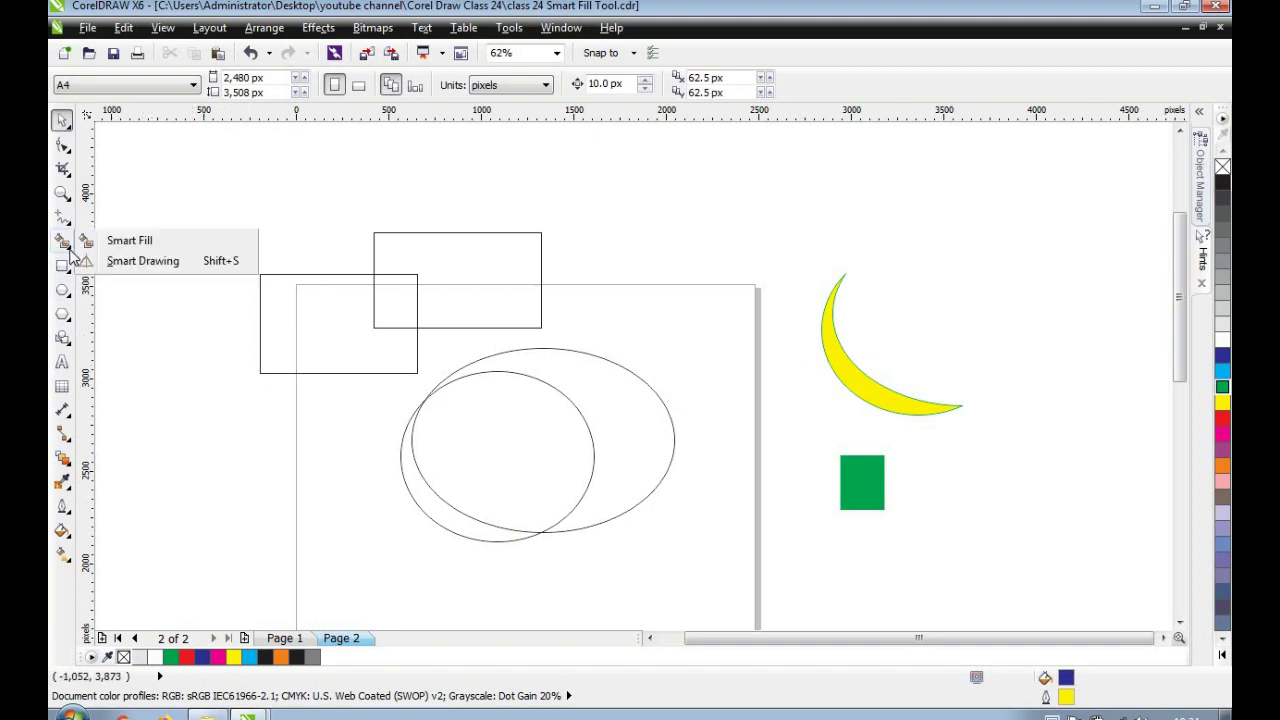
{"action": "left_click", "coordinate": [140, 262]}
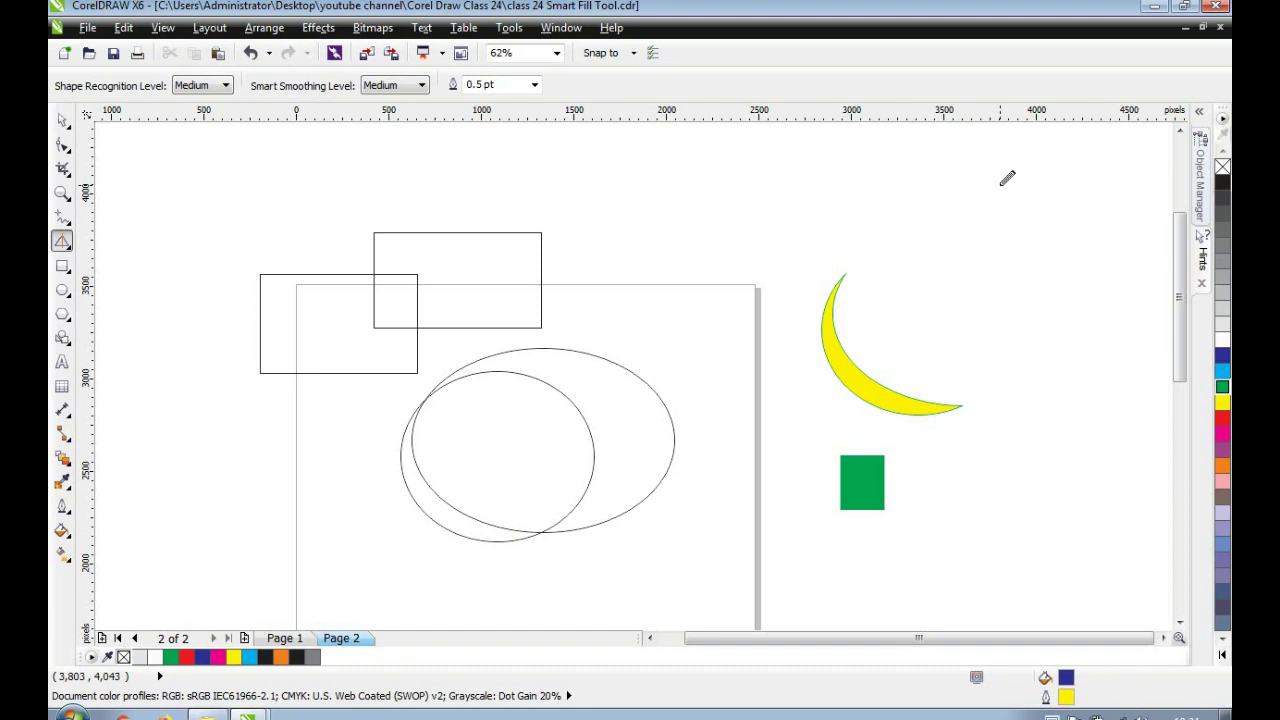
{"action": "left_click_drag", "start_coordinate": [1007, 178], "coordinate": [1000, 182]}
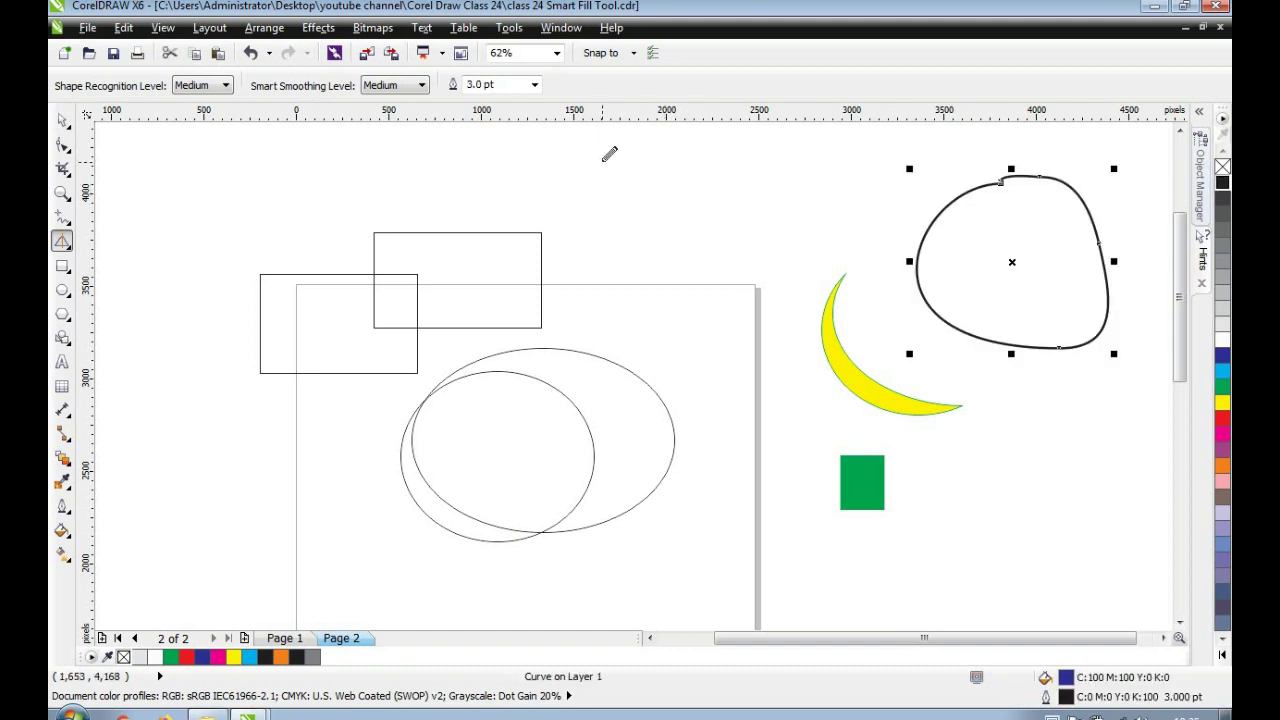
Step: Sketch a rectangle about 1180 × 600 px above the page's upper-right corner and a triangle about 885 × 1000 px right of the green shape
{"action": "mouse_move", "coordinate": [590, 157]}
{"action": "left_mouse_down"}
{"action": "mouse_move", "coordinate": [783, 134]}
{"action": "mouse_move", "coordinate": [769, 243]}
{"action": "mouse_move", "coordinate": [579, 265]}
{"action": "mouse_move", "coordinate": [588, 153]}
{"action": "left_mouse_up"}
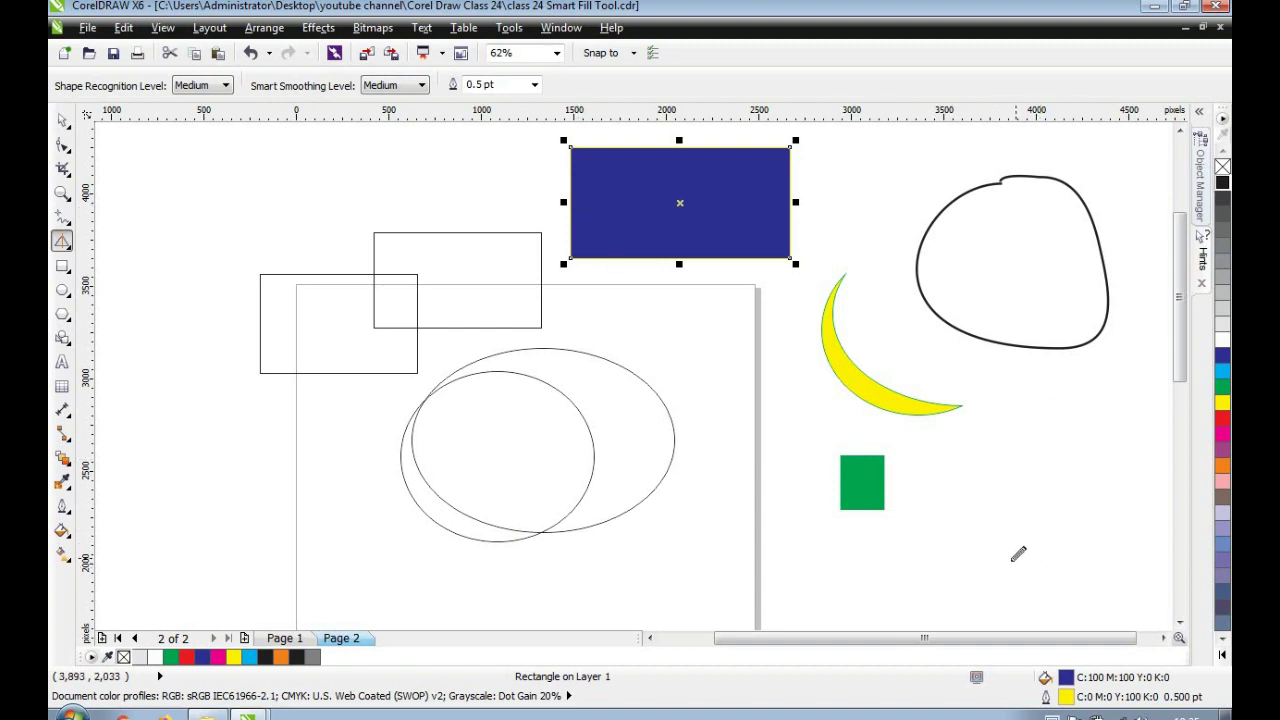
{"action": "mouse_move", "coordinate": [980, 566]}
{"action": "left_mouse_down"}
{"action": "mouse_move", "coordinate": [1032, 388]}
{"action": "mouse_move", "coordinate": [1146, 551]}
{"action": "mouse_move", "coordinate": [982, 564]}
{"action": "left_mouse_up"}
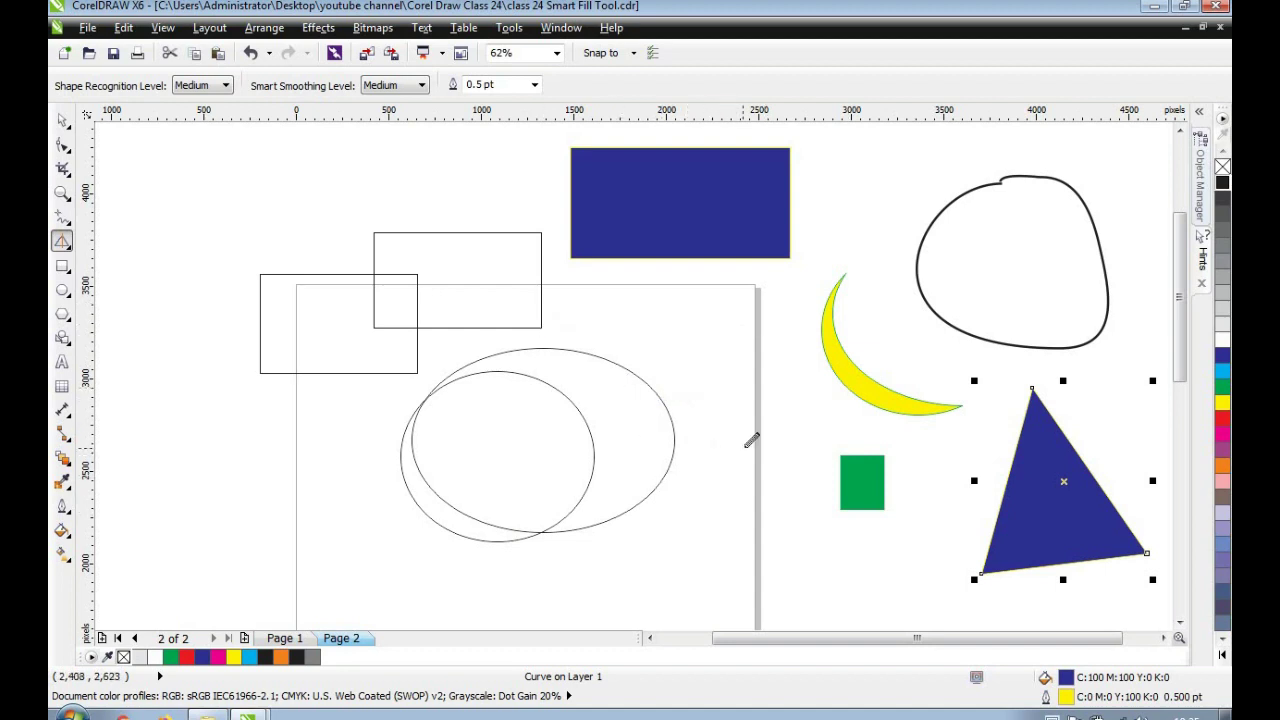
Step: Sketch a smaller rounded closed shape about 615 × 590 px across the page's right edge, below the blue rectangle
{"action": "mouse_move", "coordinate": [682, 359]}
{"action": "left_mouse_down"}
{"action": "mouse_move", "coordinate": [790, 332]}
{"action": "mouse_move", "coordinate": [787, 297]}
{"action": "mouse_move", "coordinate": [760, 280]}
{"action": "mouse_move", "coordinate": [700, 298]}
{"action": "left_mouse_up"}
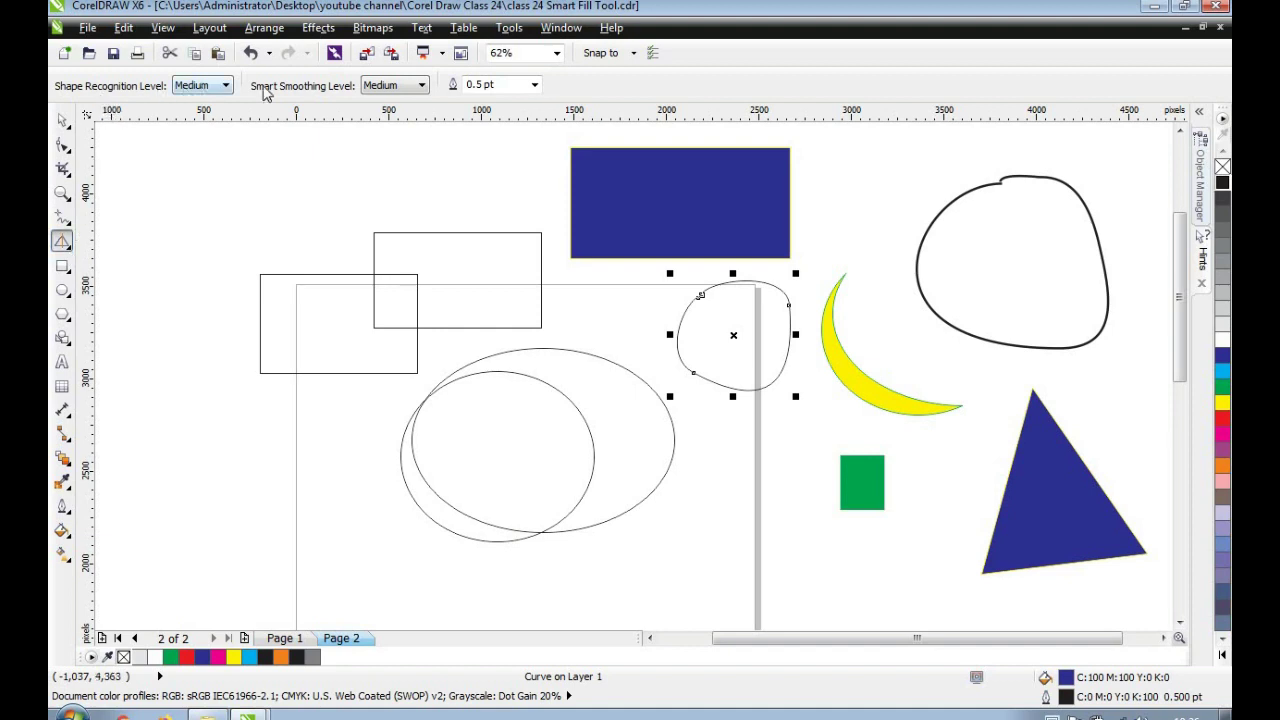
{"action": "left_click", "coordinate": [421, 86]}
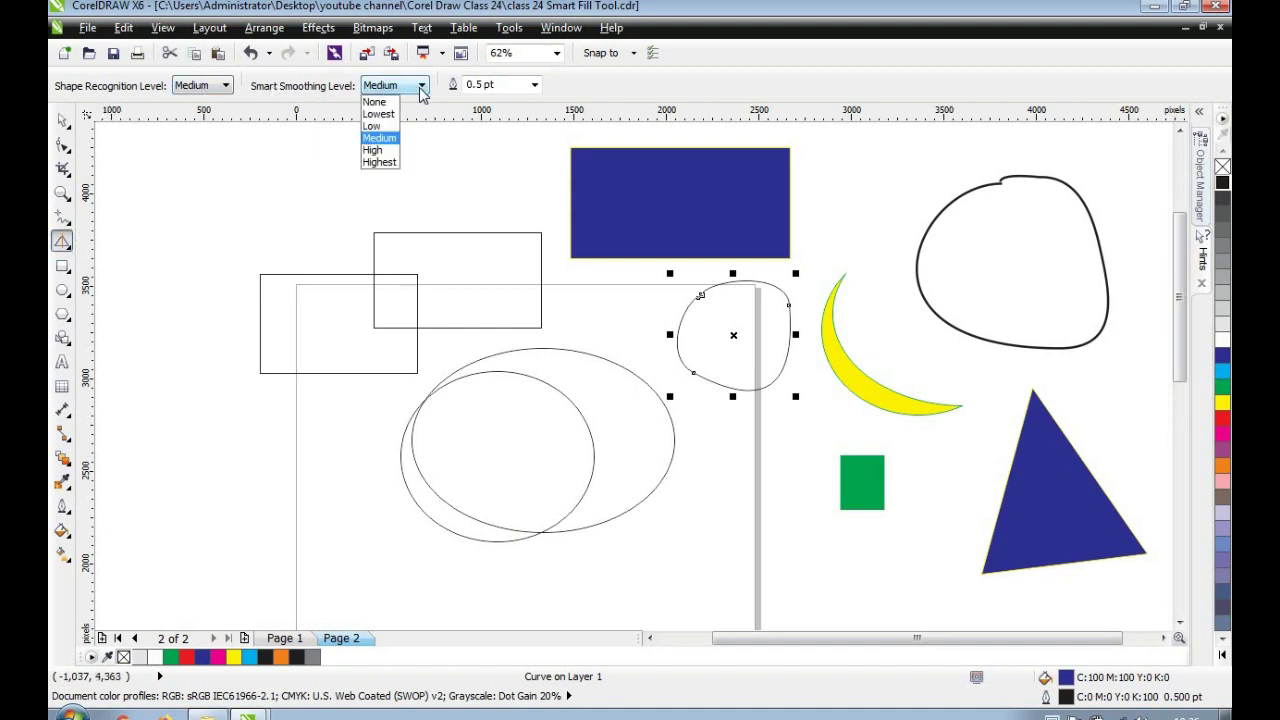
{"action": "left_click", "coordinate": [421, 86]}
{"action": "left_click", "coordinate": [535, 86]}
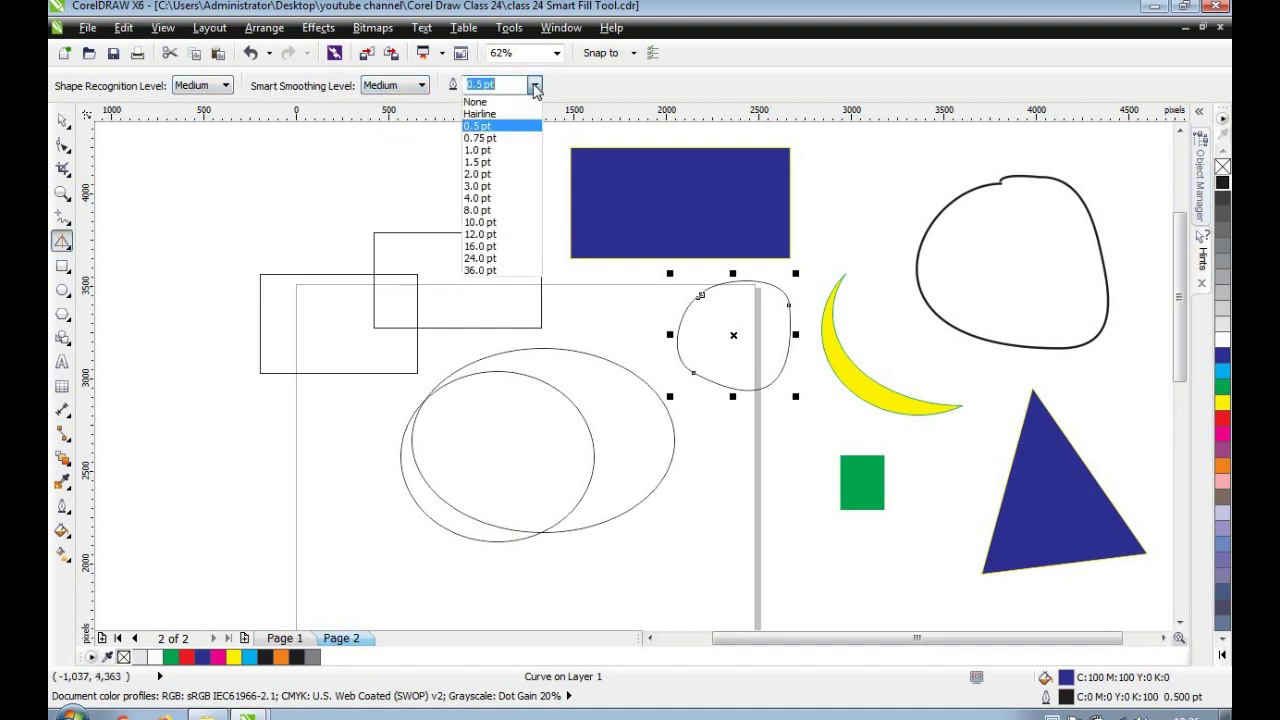
{"action": "left_click", "coordinate": [535, 86]}
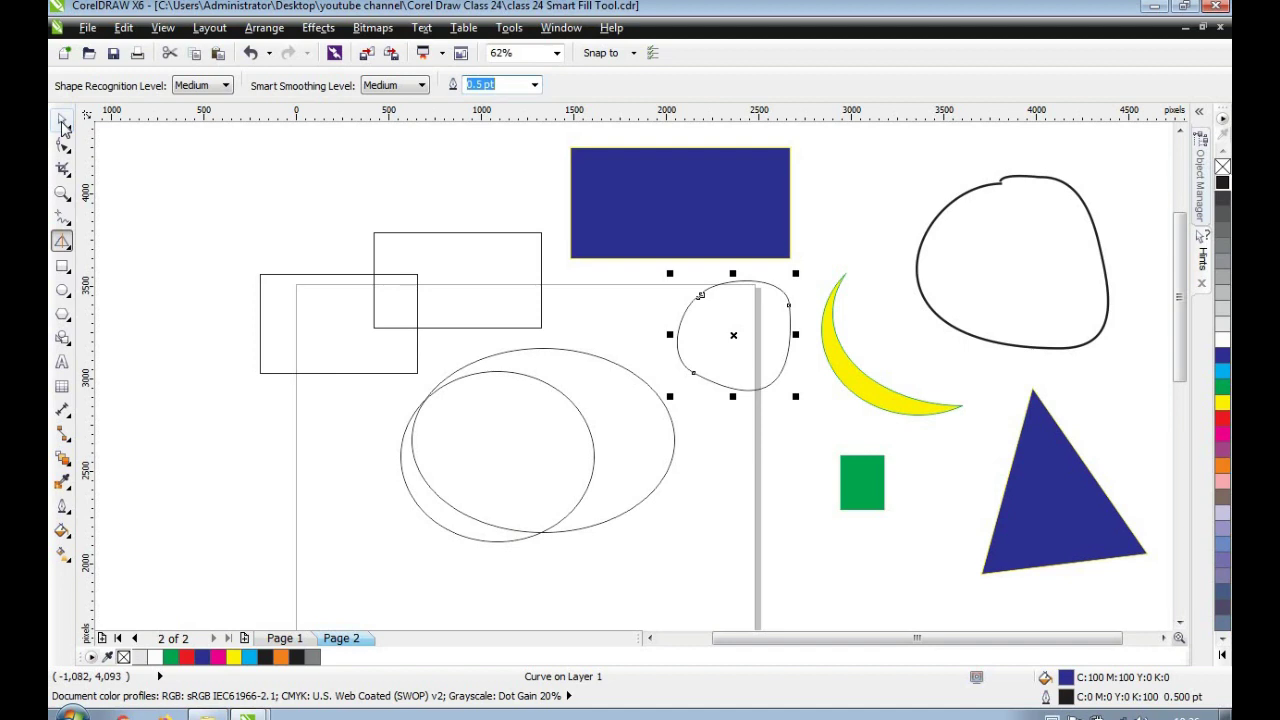
{"action": "left_click", "coordinate": [70, 298]}
{"action": "left_click", "coordinate": [67, 317]}
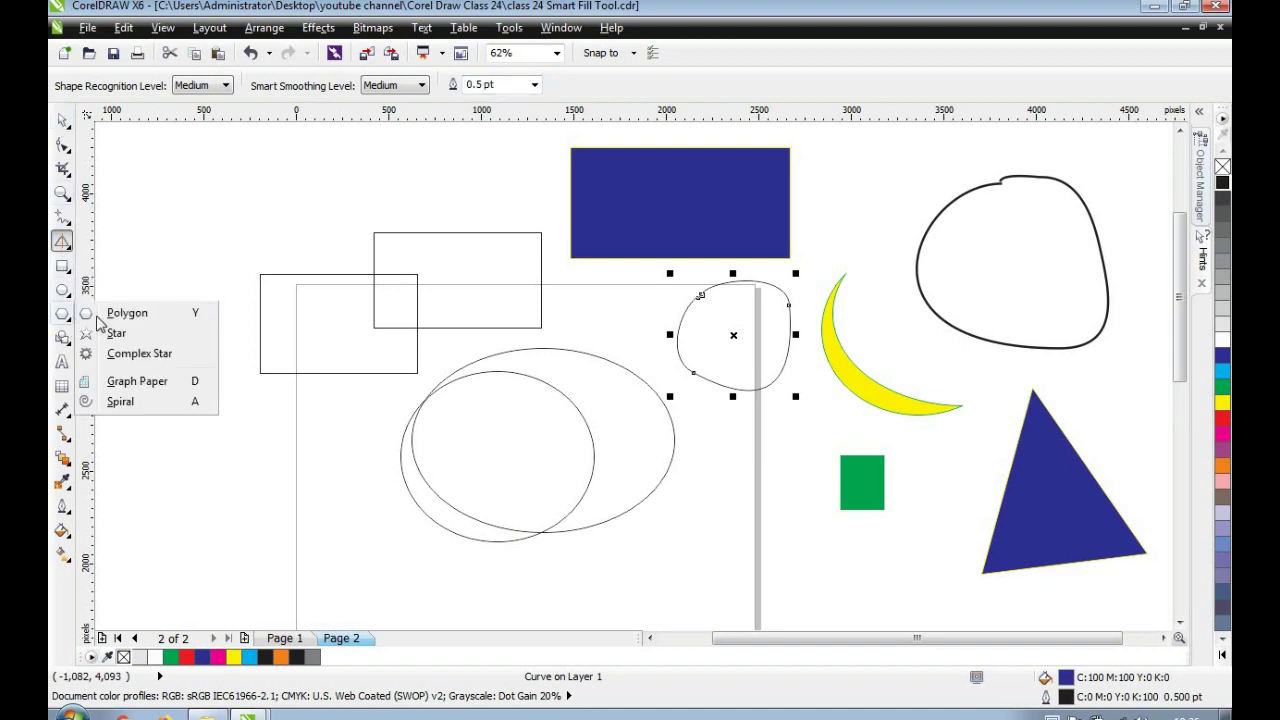
{"action": "left_click", "coordinate": [180, 496]}
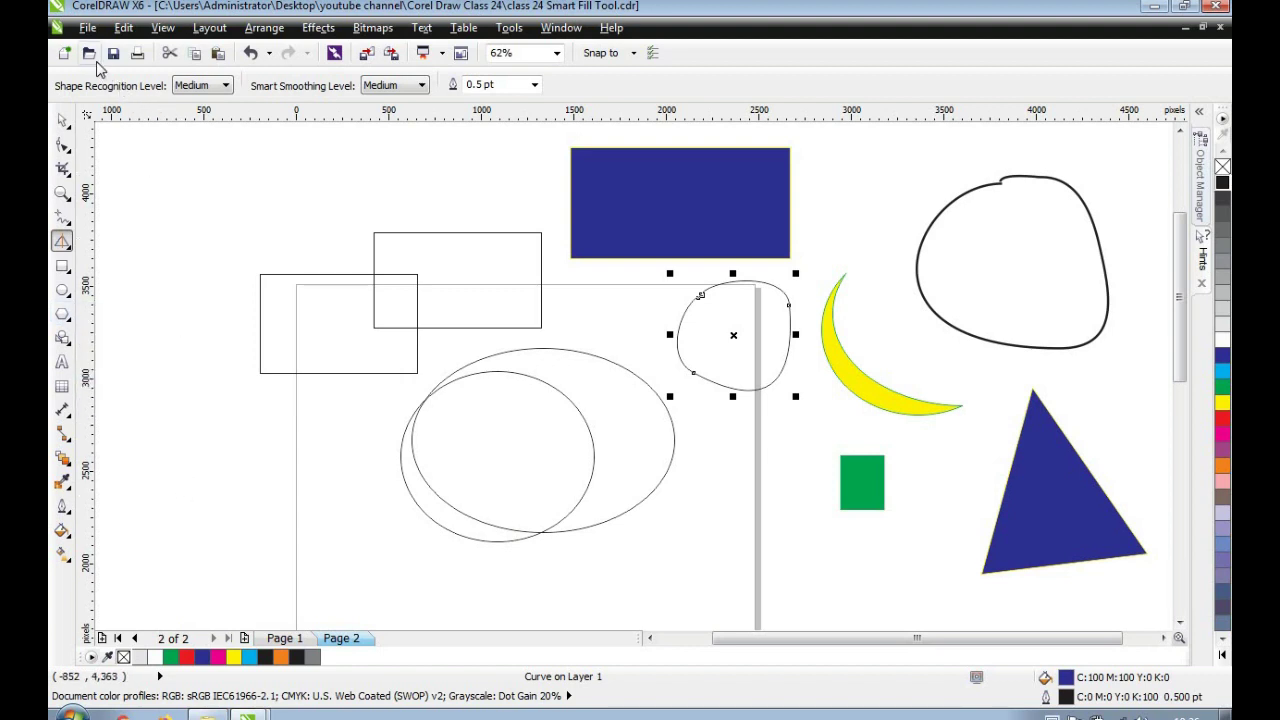